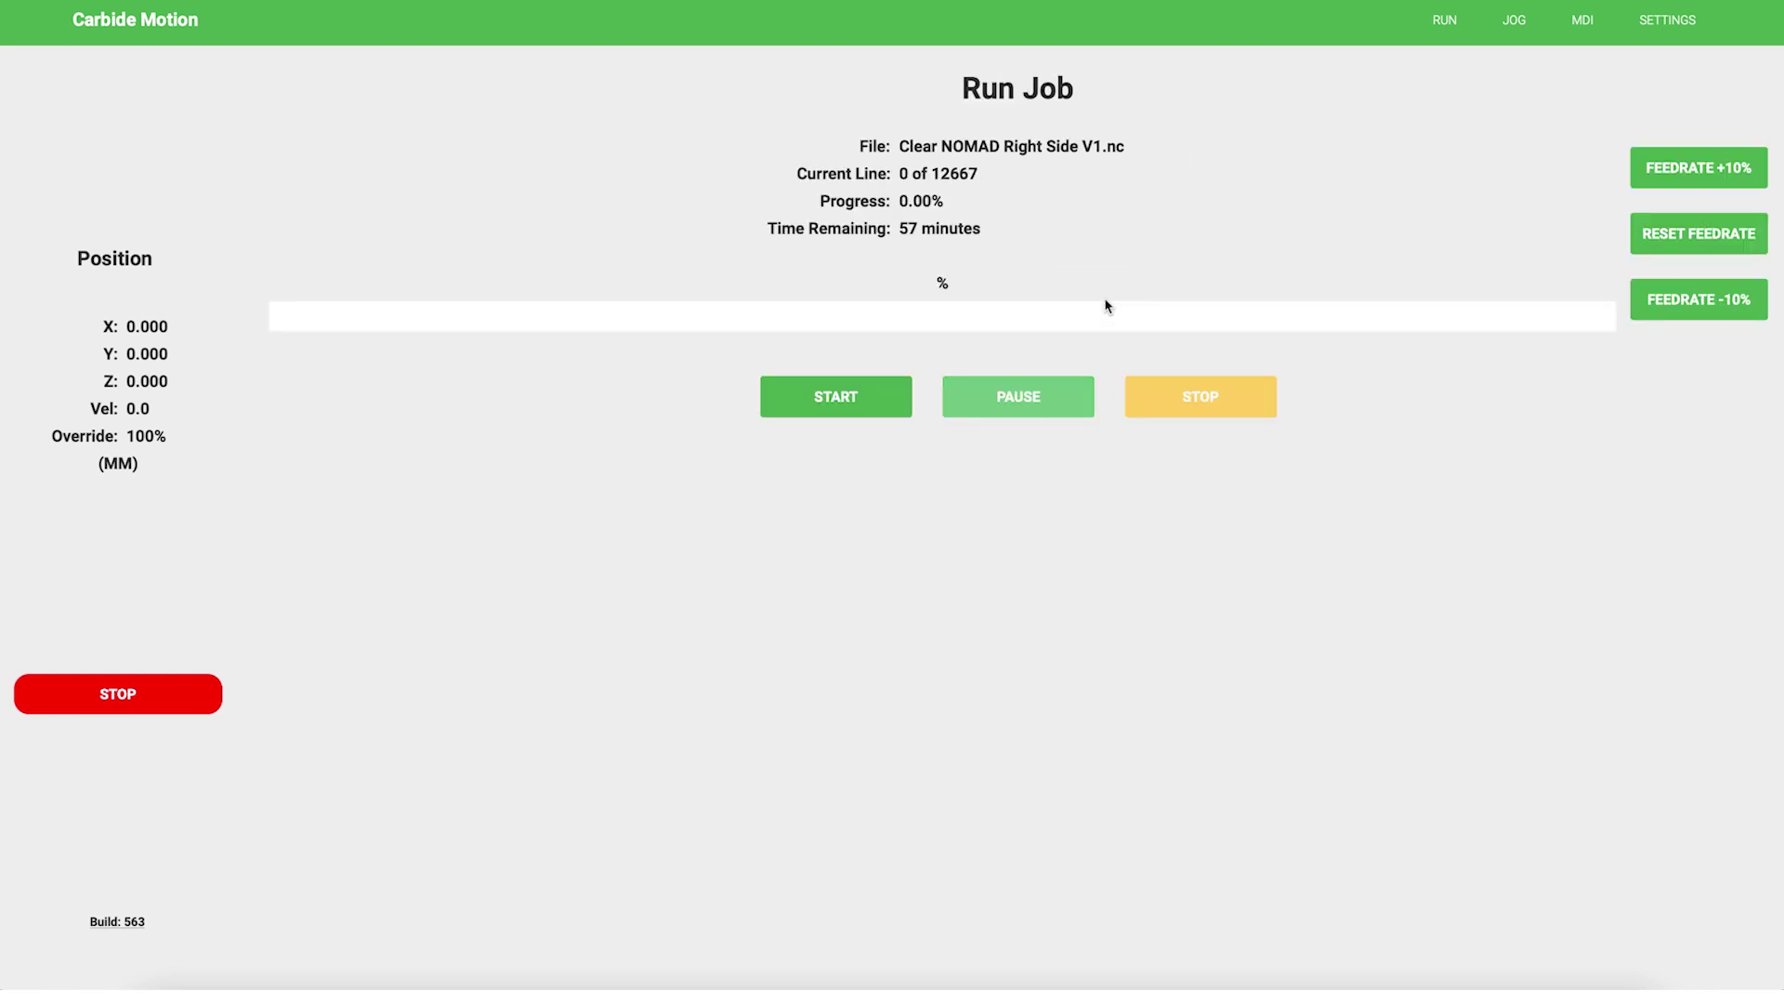
# - Start the loaded job and raise the feed override to 190%
pyautogui.click(861, 394)
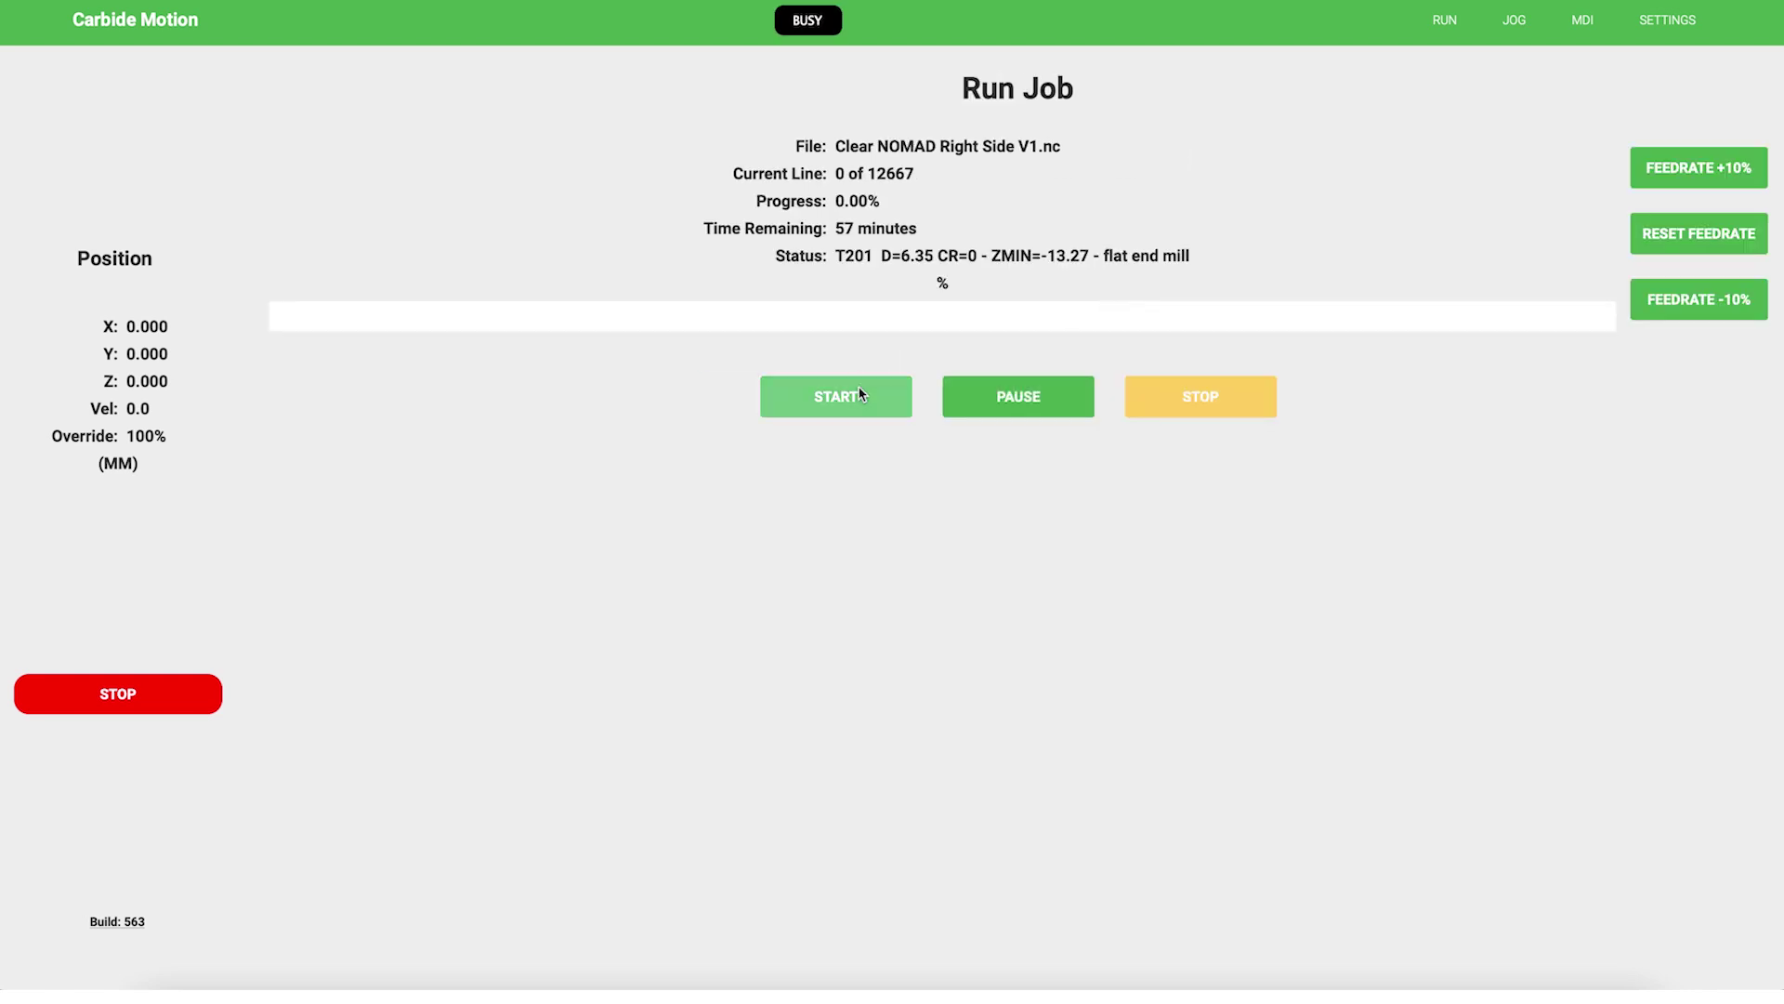
pyautogui.click(1683, 167)
pyautogui.click(1683, 167)
pyautogui.click(1683, 168)
pyautogui.click(1683, 168)
pyautogui.click(1683, 168)
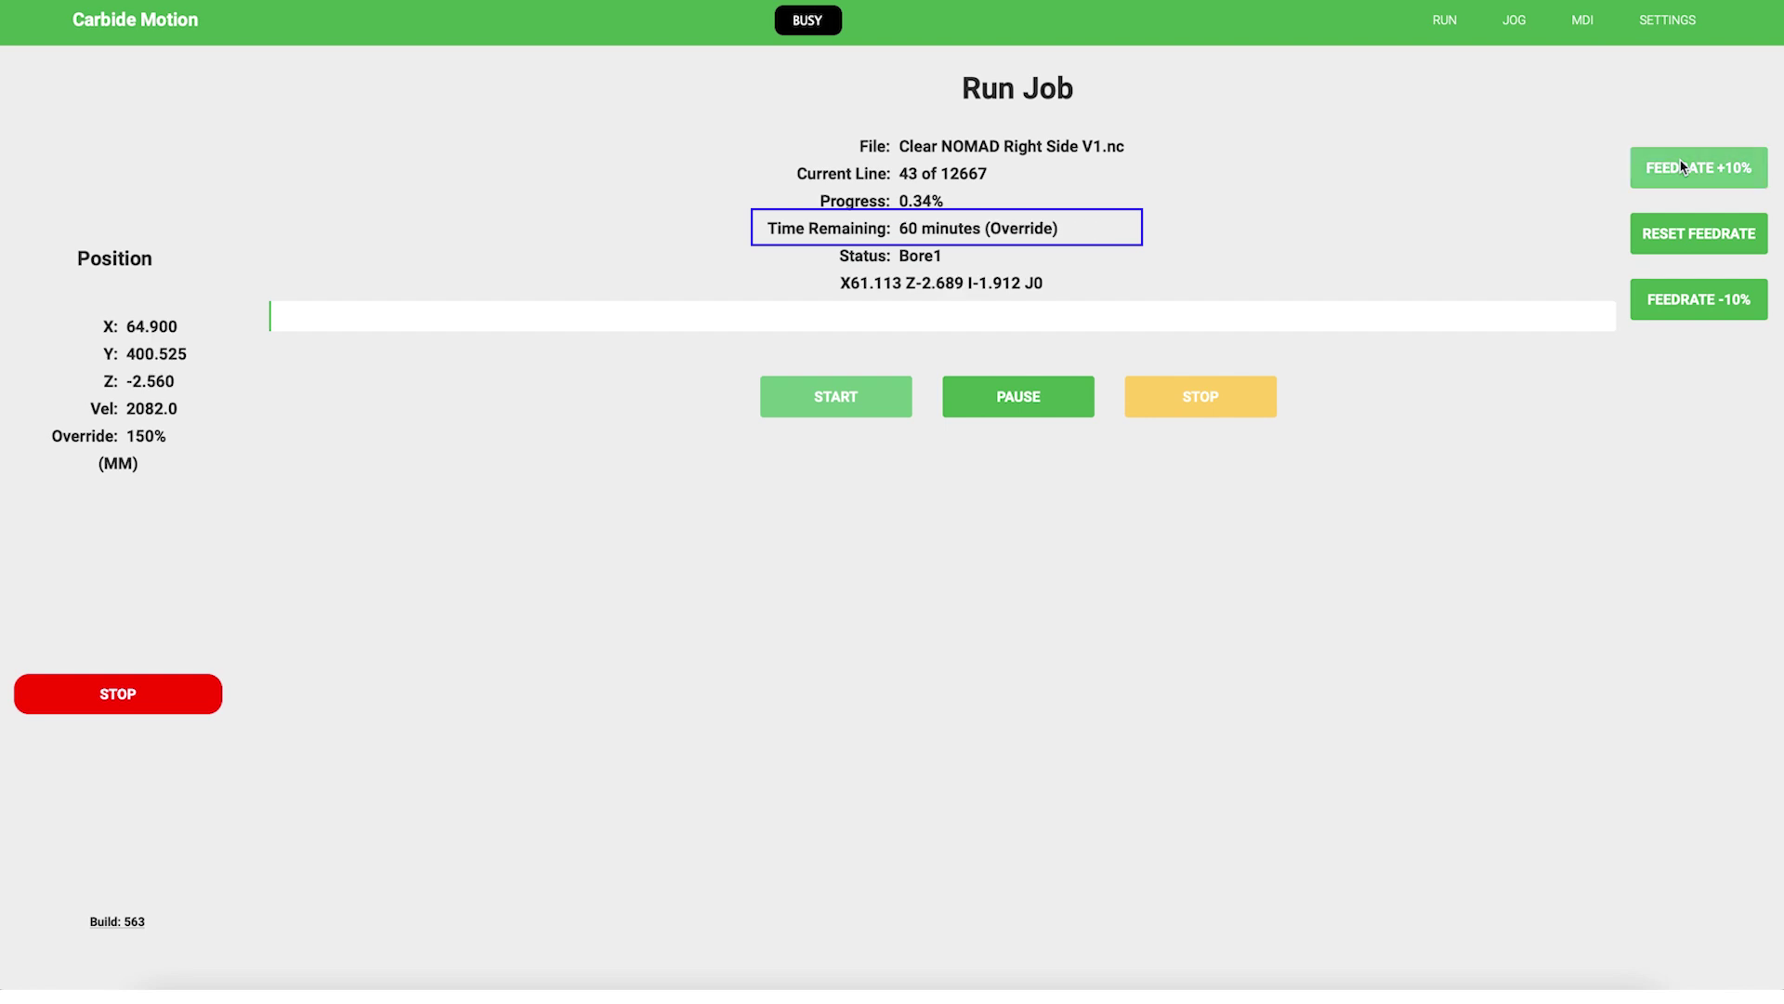
pyautogui.click(1683, 167)
pyautogui.click(1683, 168)
pyautogui.click(1683, 168)
pyautogui.click(1683, 168)
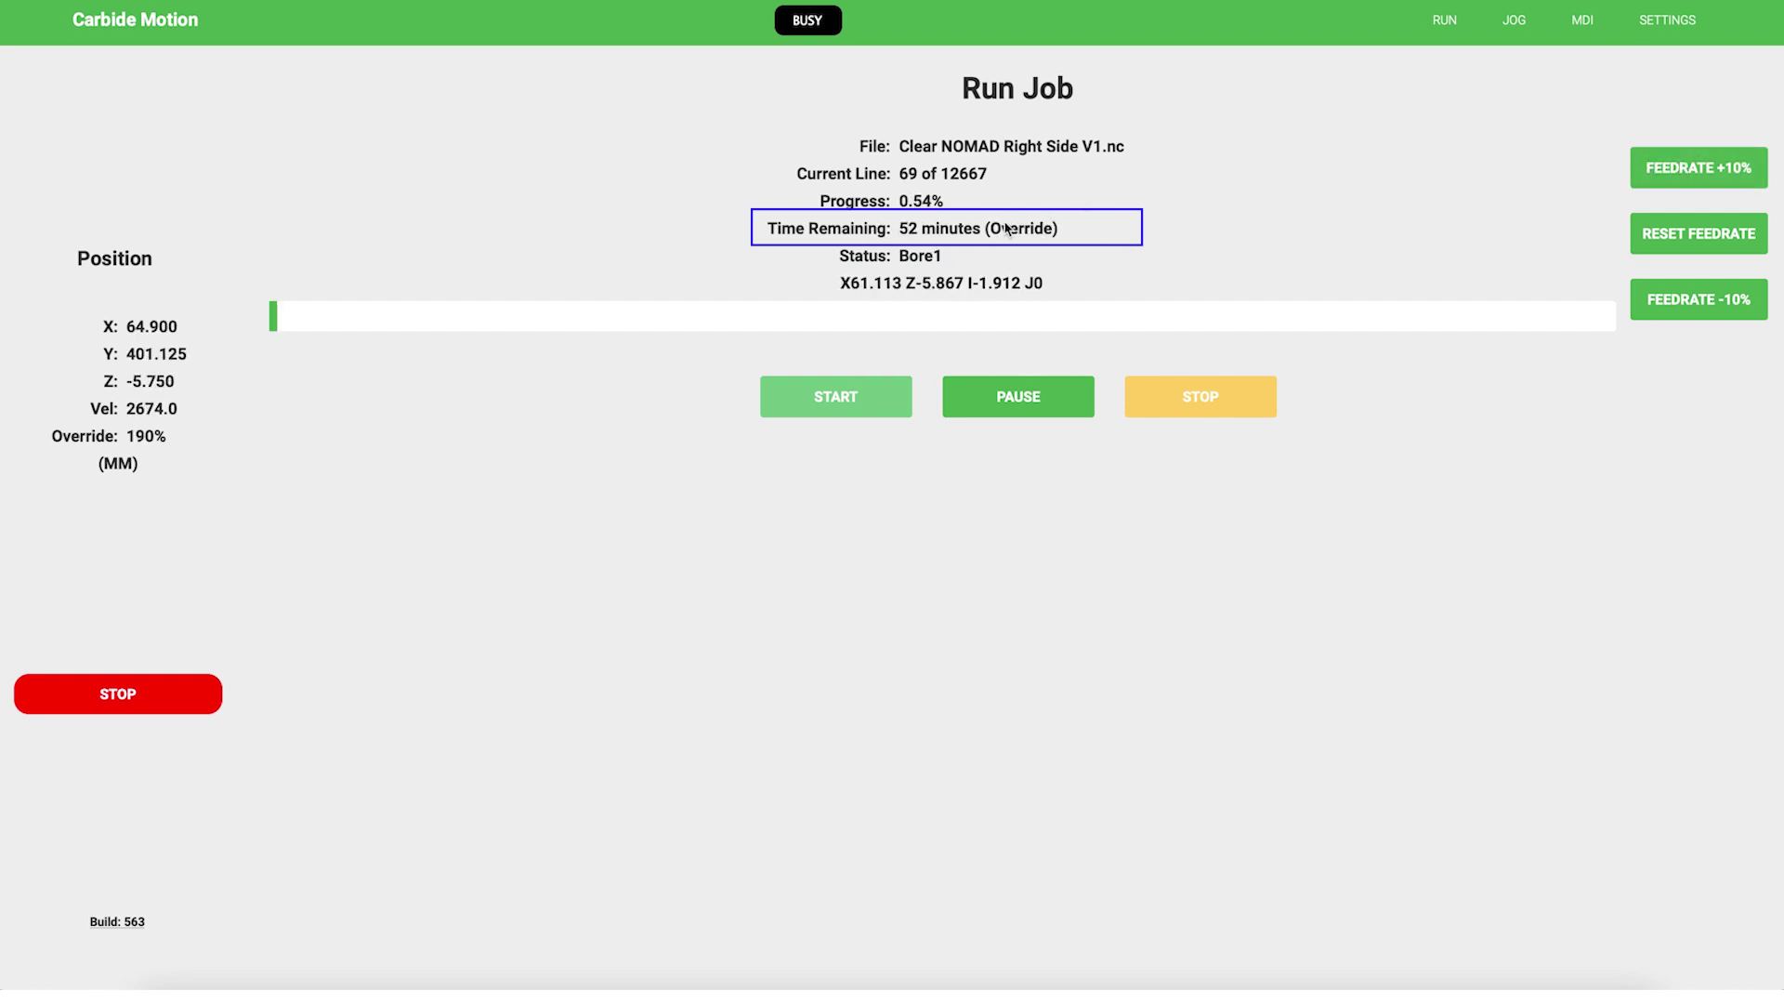
# - Lower the feed override to 40% while watching the time estimate update
pyautogui.click(1678, 298)
pyautogui.click(1678, 298)
pyautogui.click(1678, 298)
pyautogui.click(1679, 297)
pyautogui.click(1679, 298)
pyautogui.click(1679, 297)
pyautogui.click(1678, 298)
pyautogui.click(1679, 298)
pyautogui.click(1678, 297)
pyautogui.click(1679, 298)
pyautogui.click(1678, 297)
pyautogui.click(1679, 297)
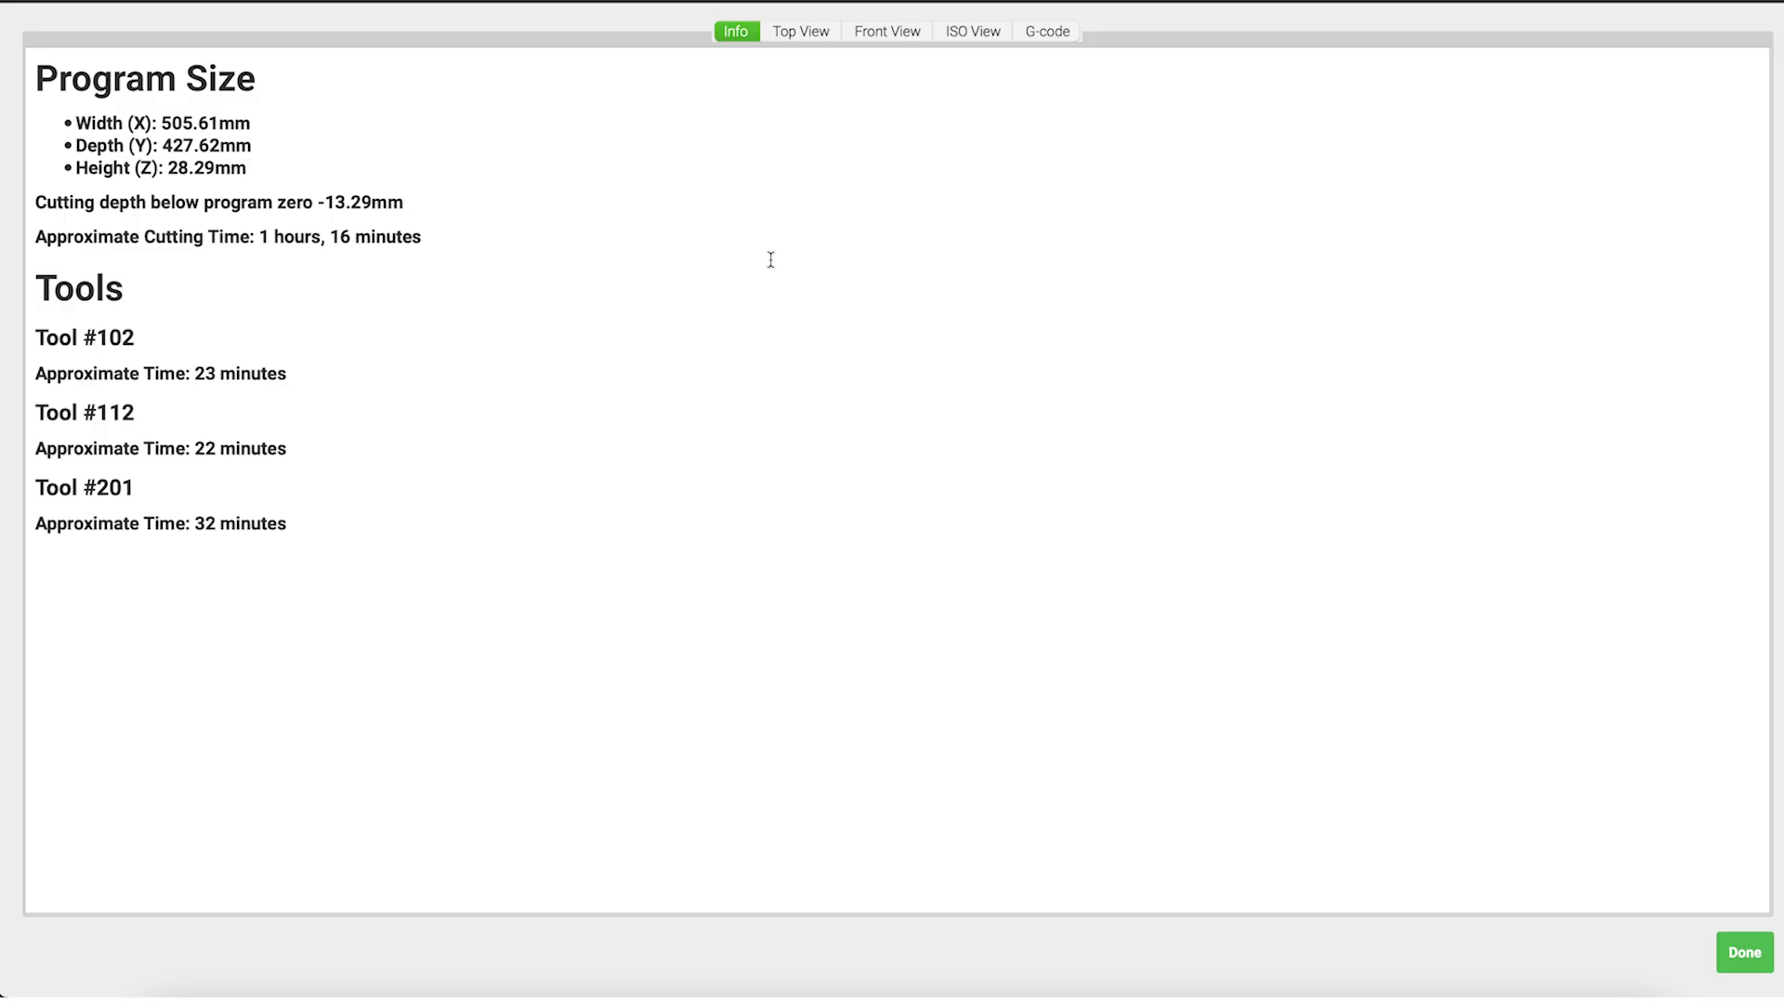
# - View the NOMAD side toolpaths in Top, Front and ISO views, then load another job
pyautogui.click(807, 35)
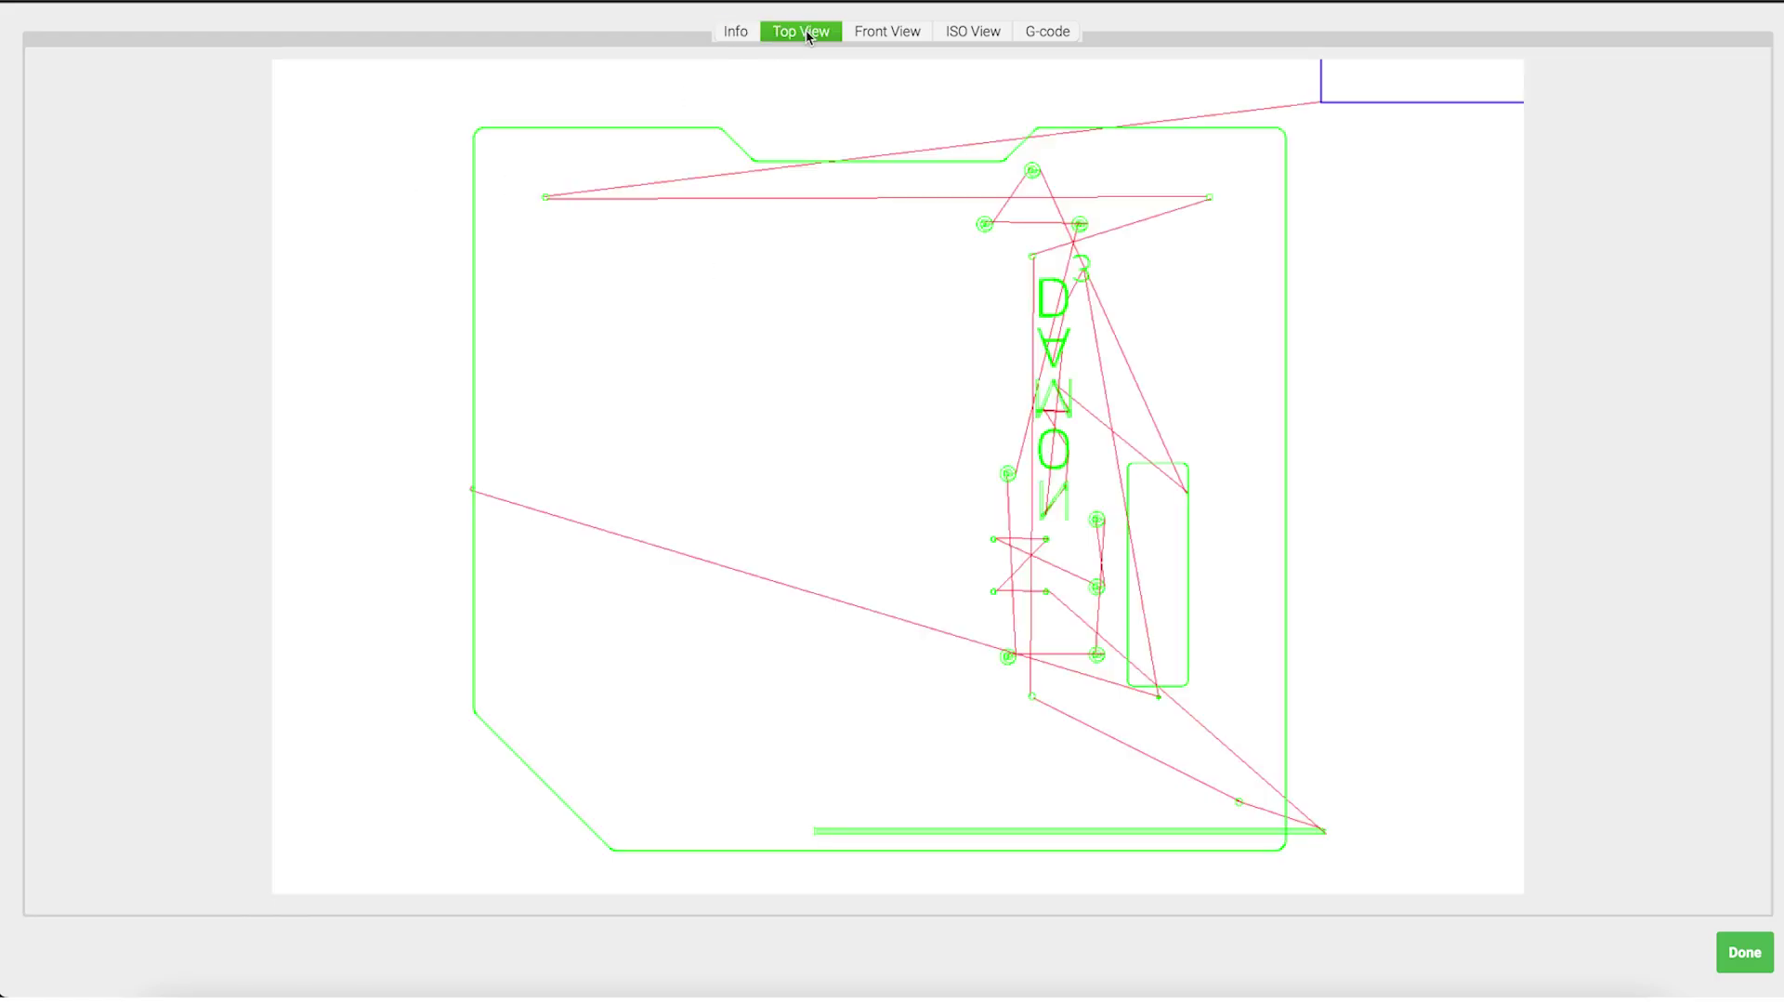
pyautogui.click(898, 38)
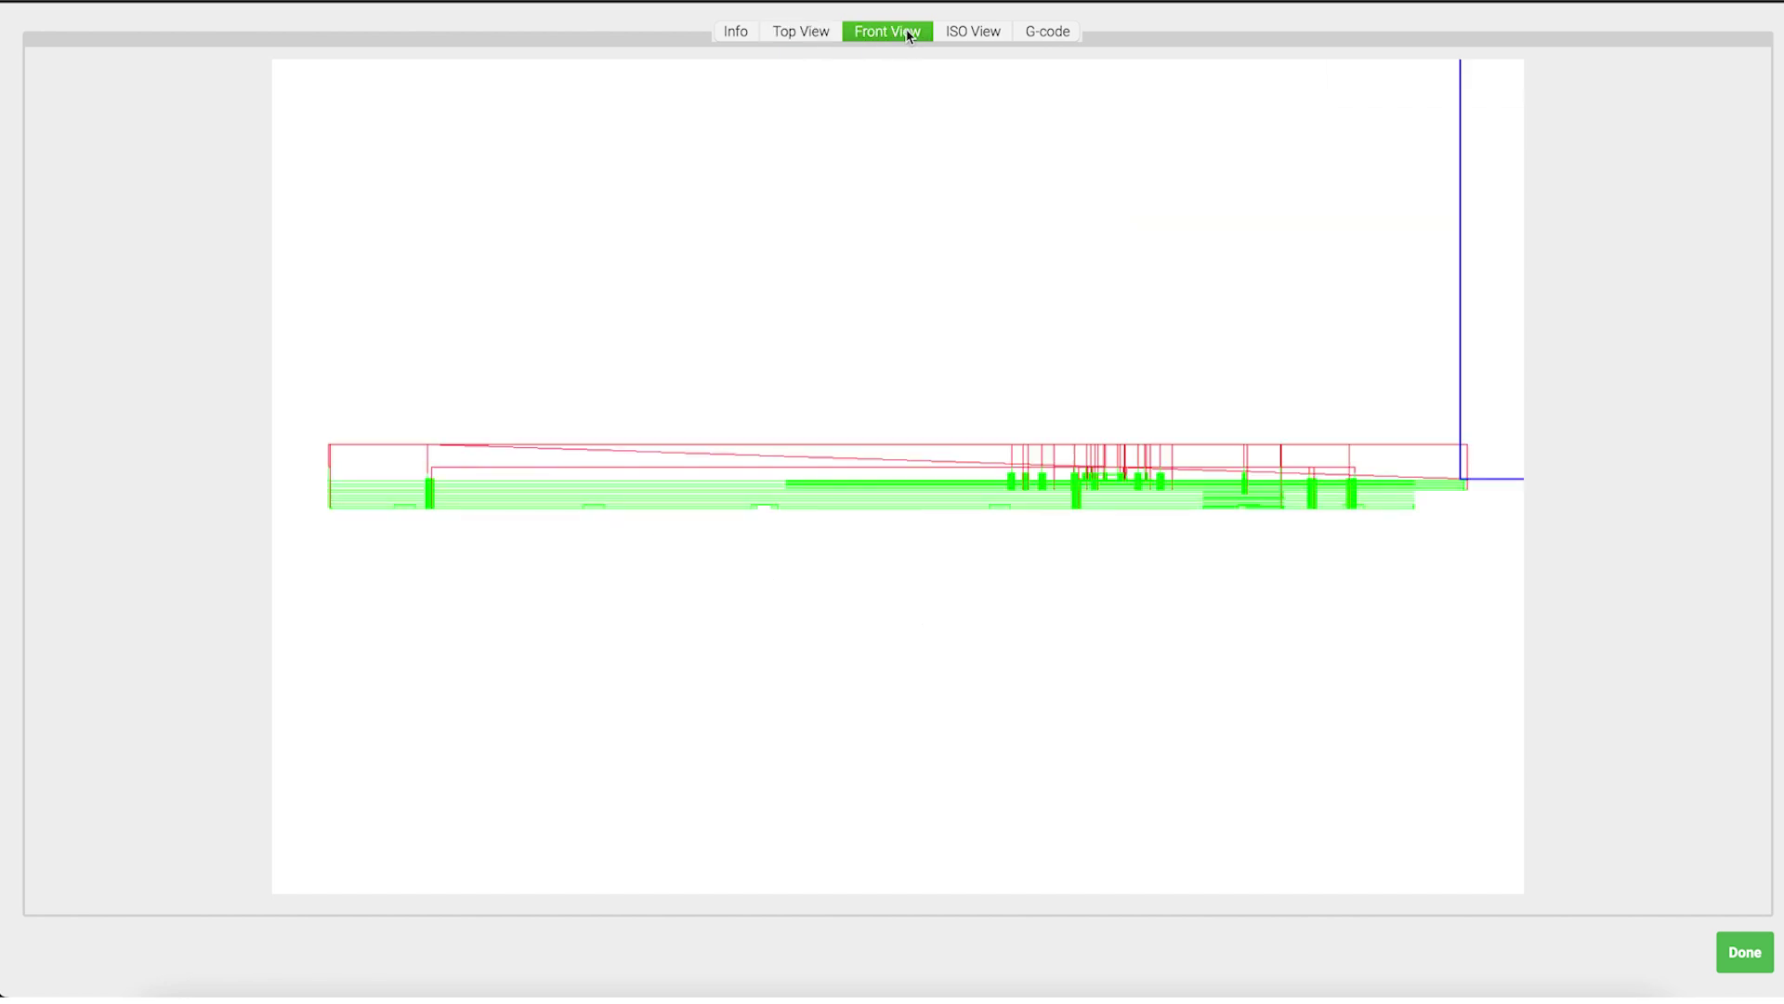
pyautogui.click(963, 38)
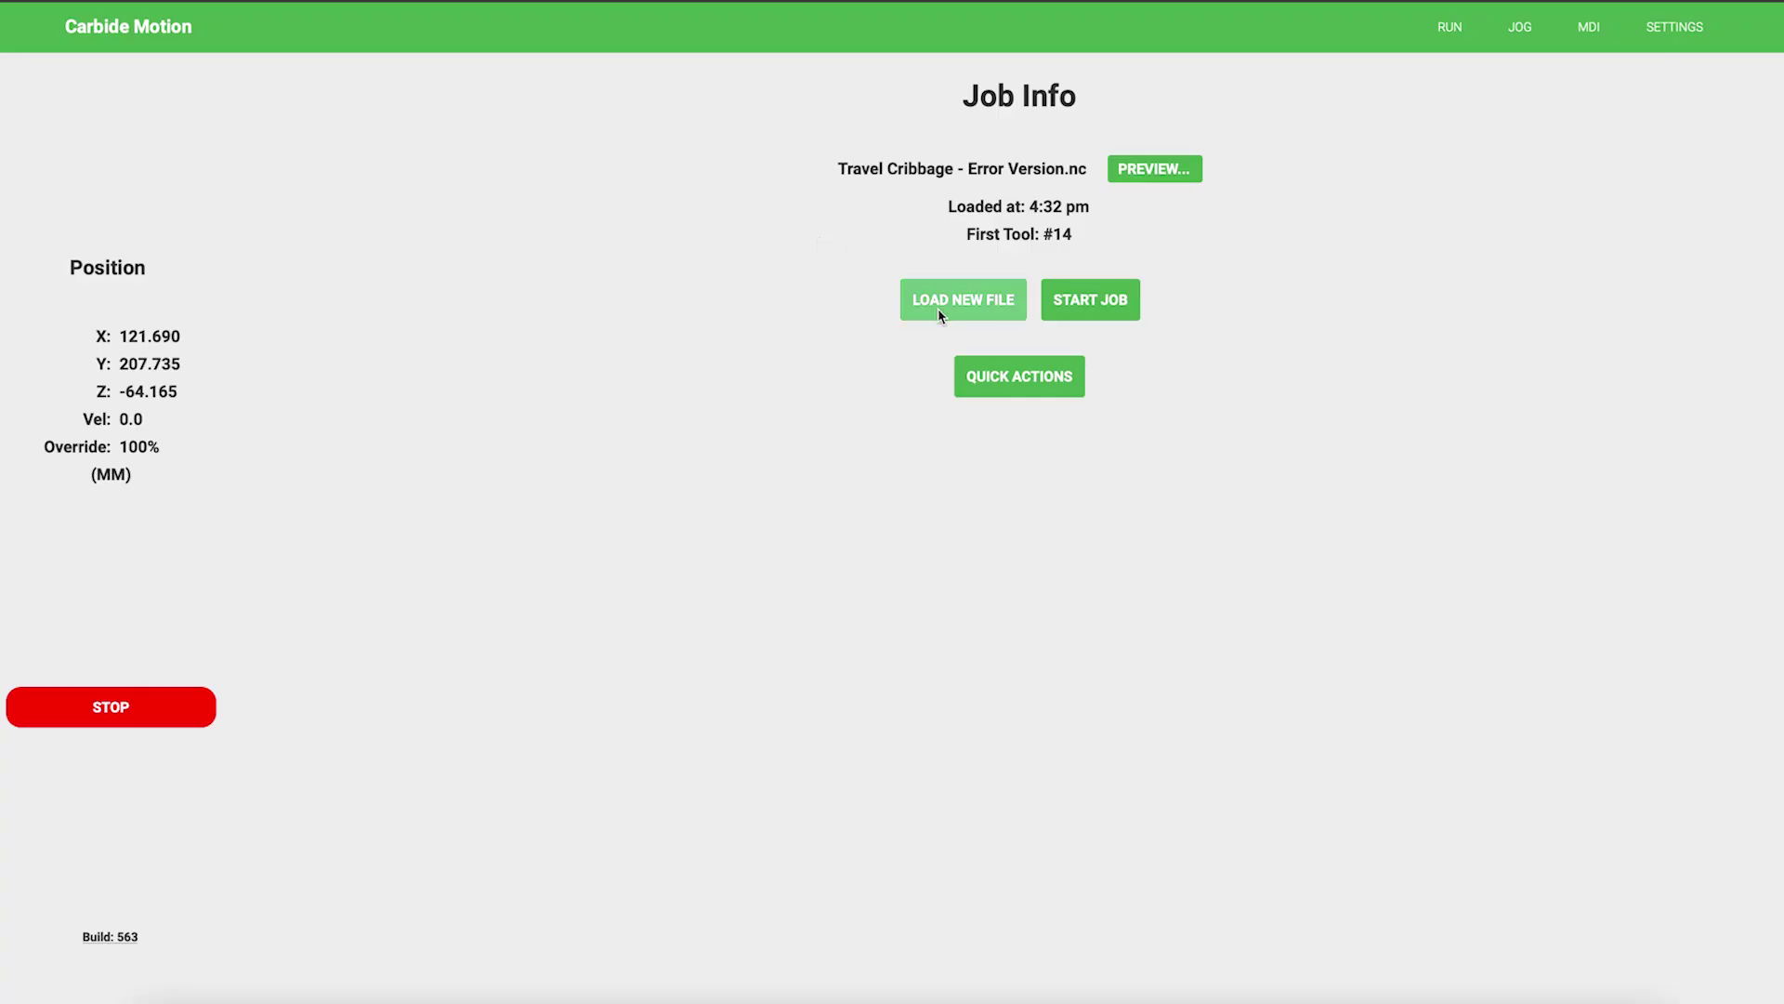
pyautogui.click(945, 307)
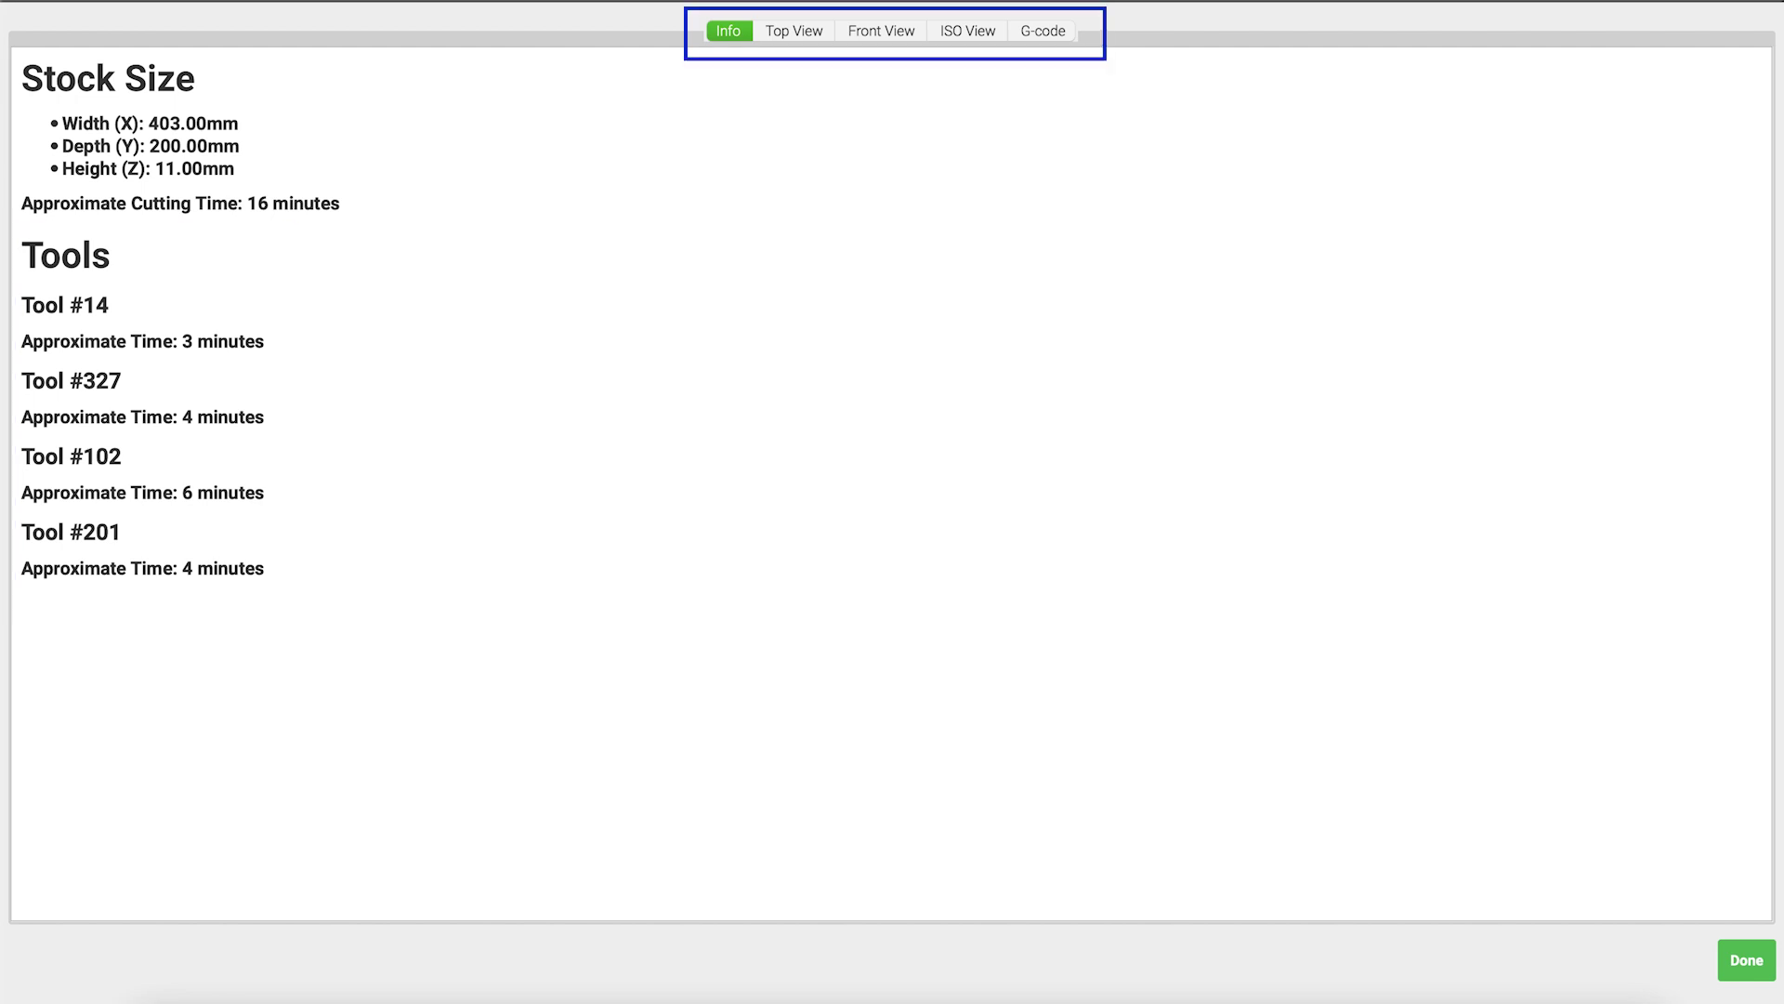
# - Review the job's toolpath in Top, Front and ISO views
pyautogui.click(815, 37)
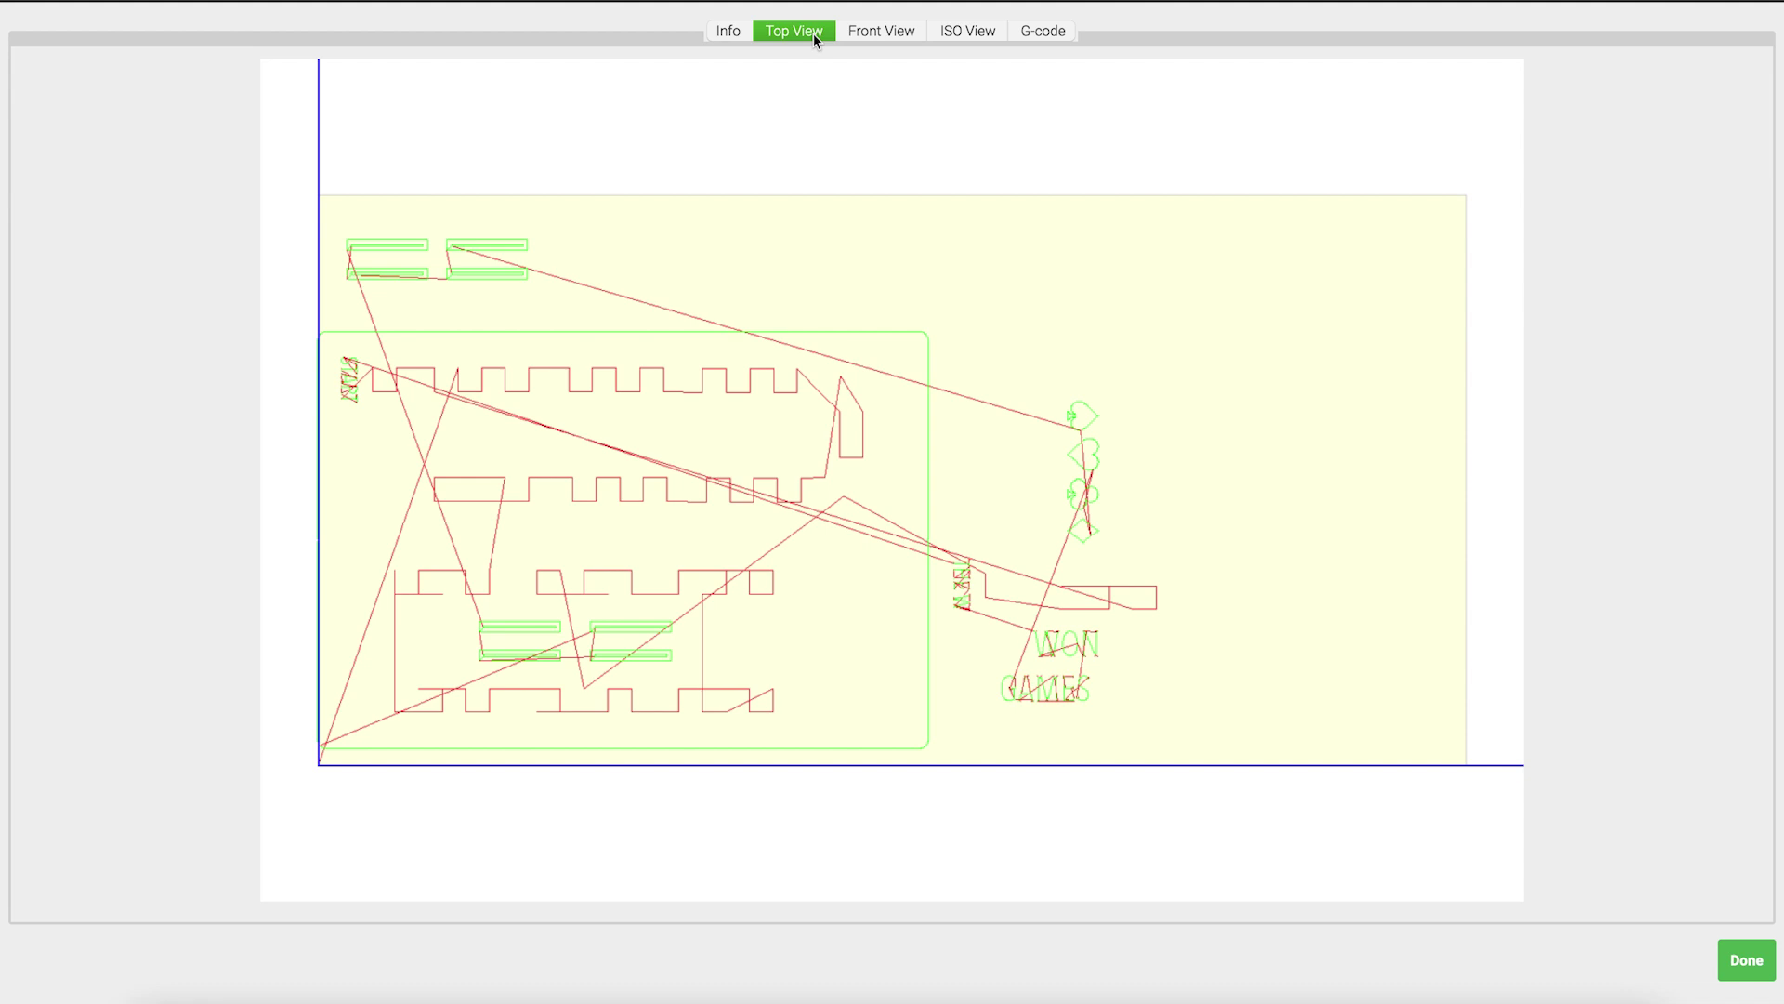
pyautogui.click(890, 37)
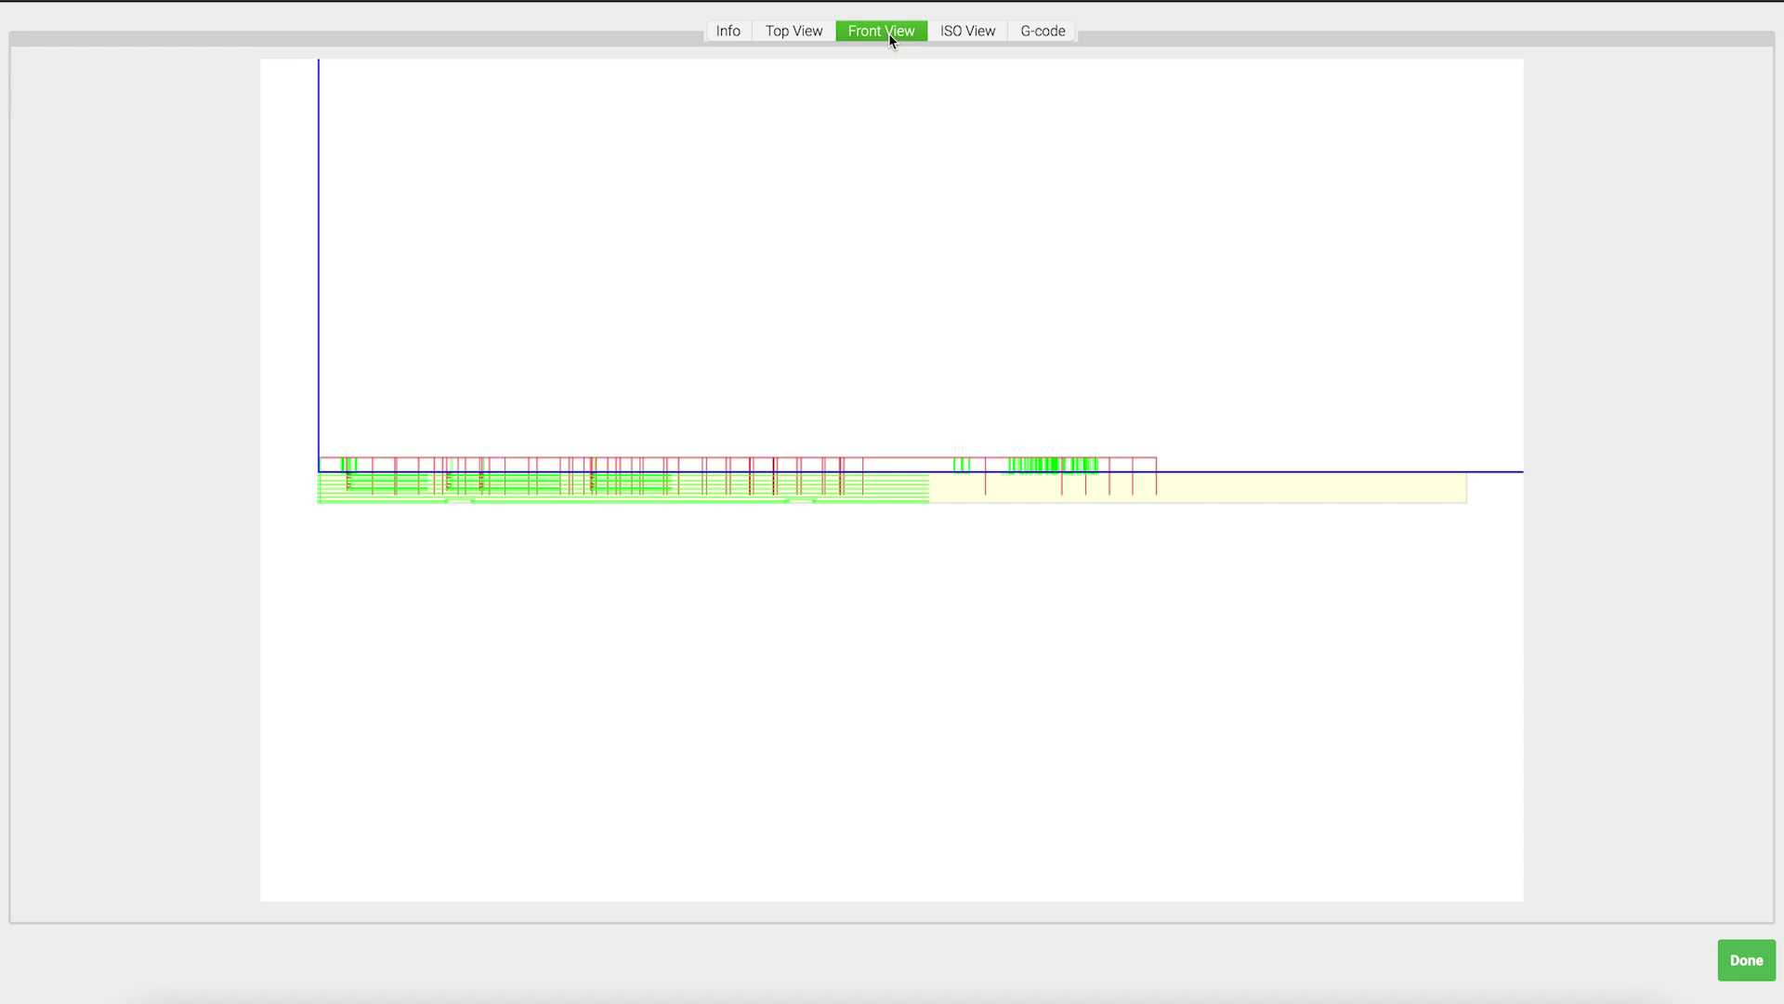
pyautogui.click(991, 31)
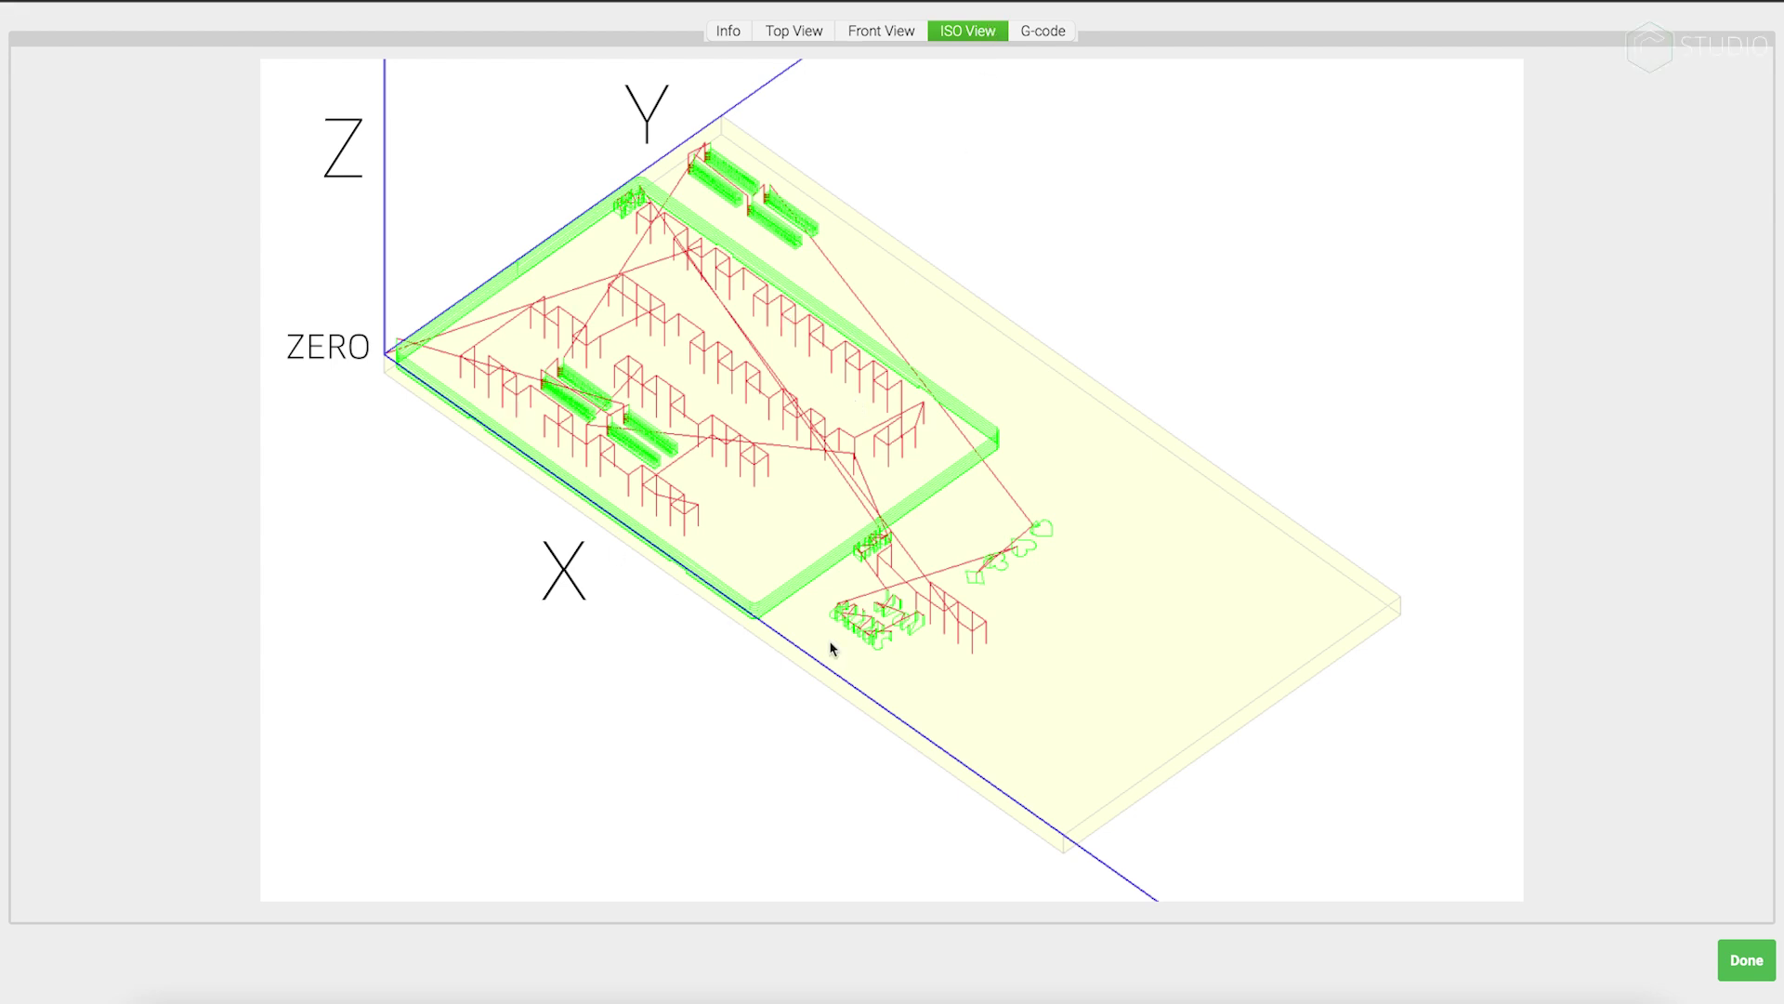
# - Scroll through the job's G-code listing, then close the preview
pyautogui.click(1043, 31)
pyautogui.scroll(-3, 474, 247)
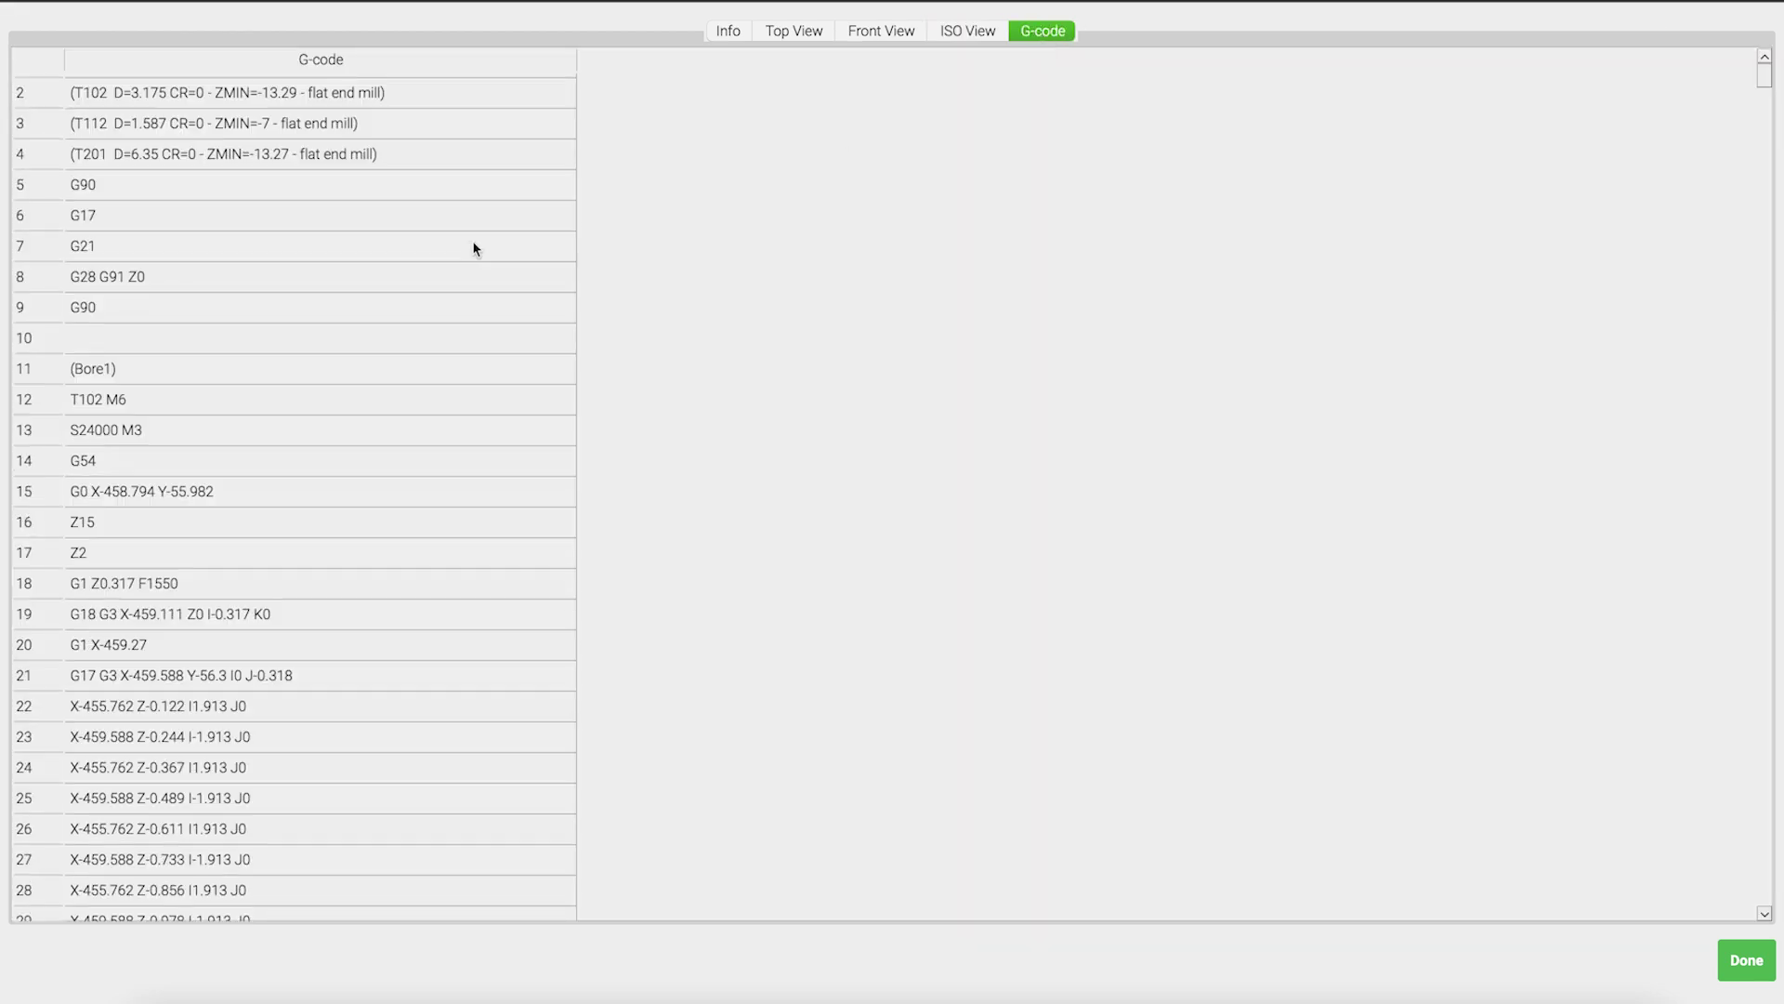
pyautogui.scroll(-20, 474, 248)
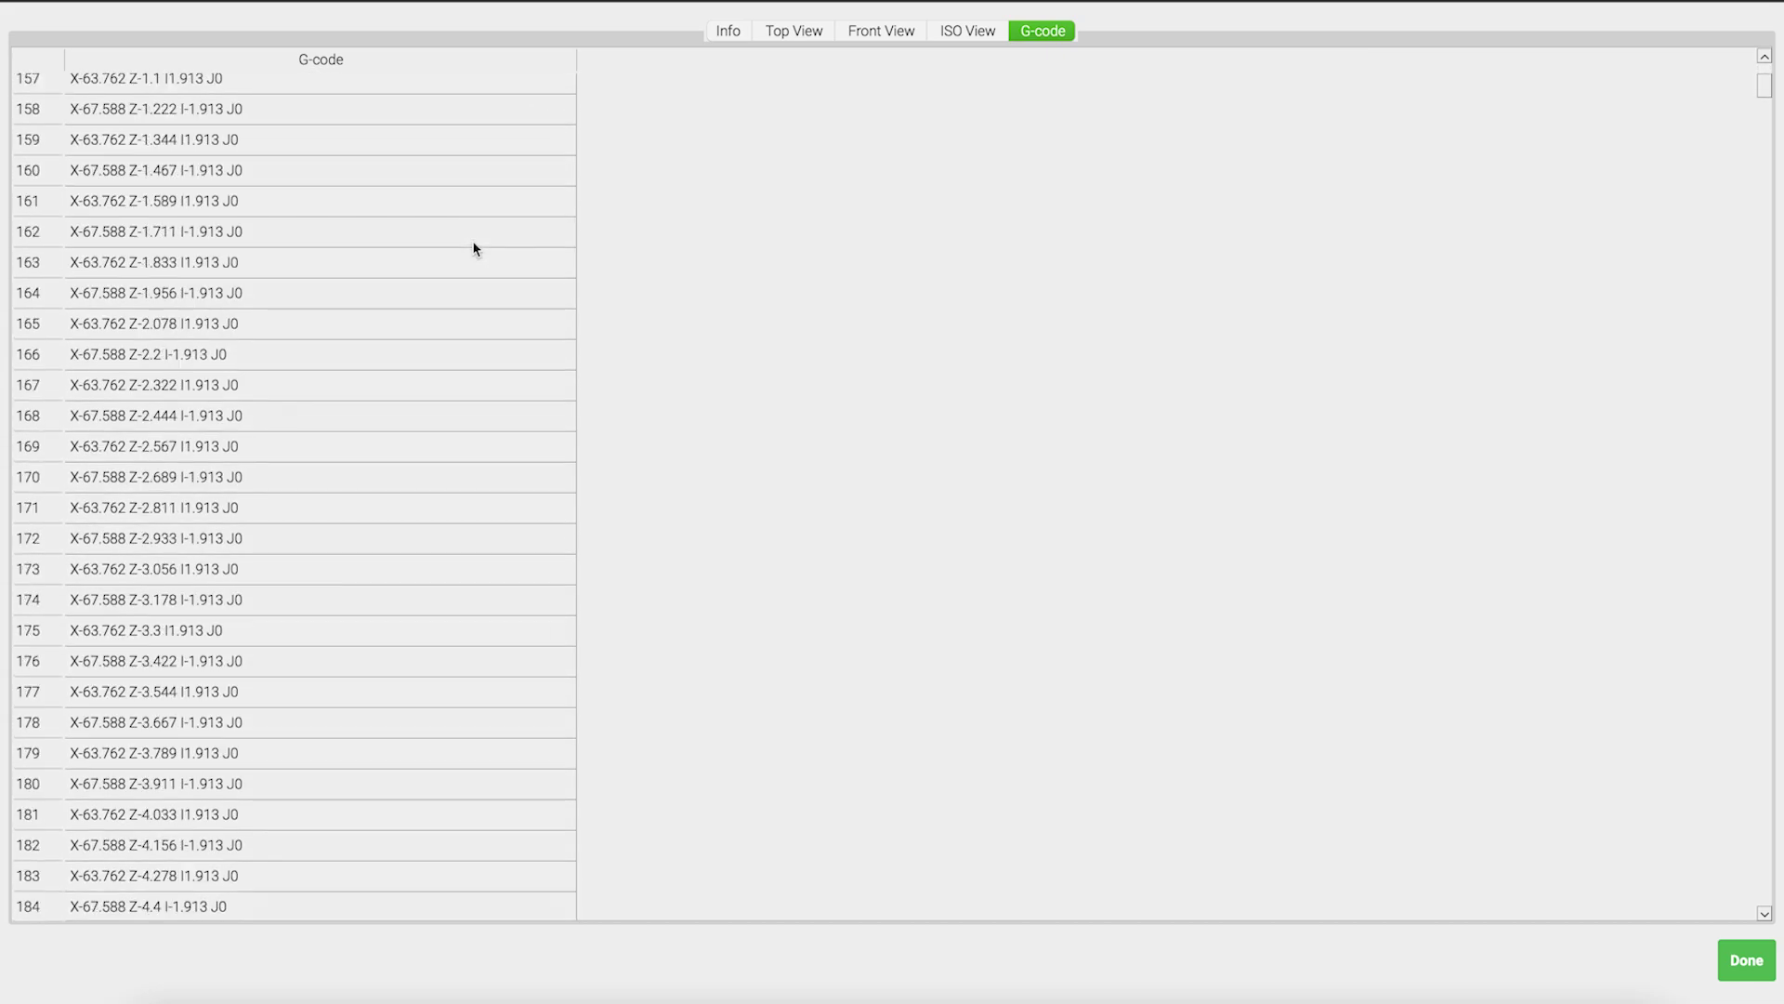
pyautogui.scroll(20, 474, 248)
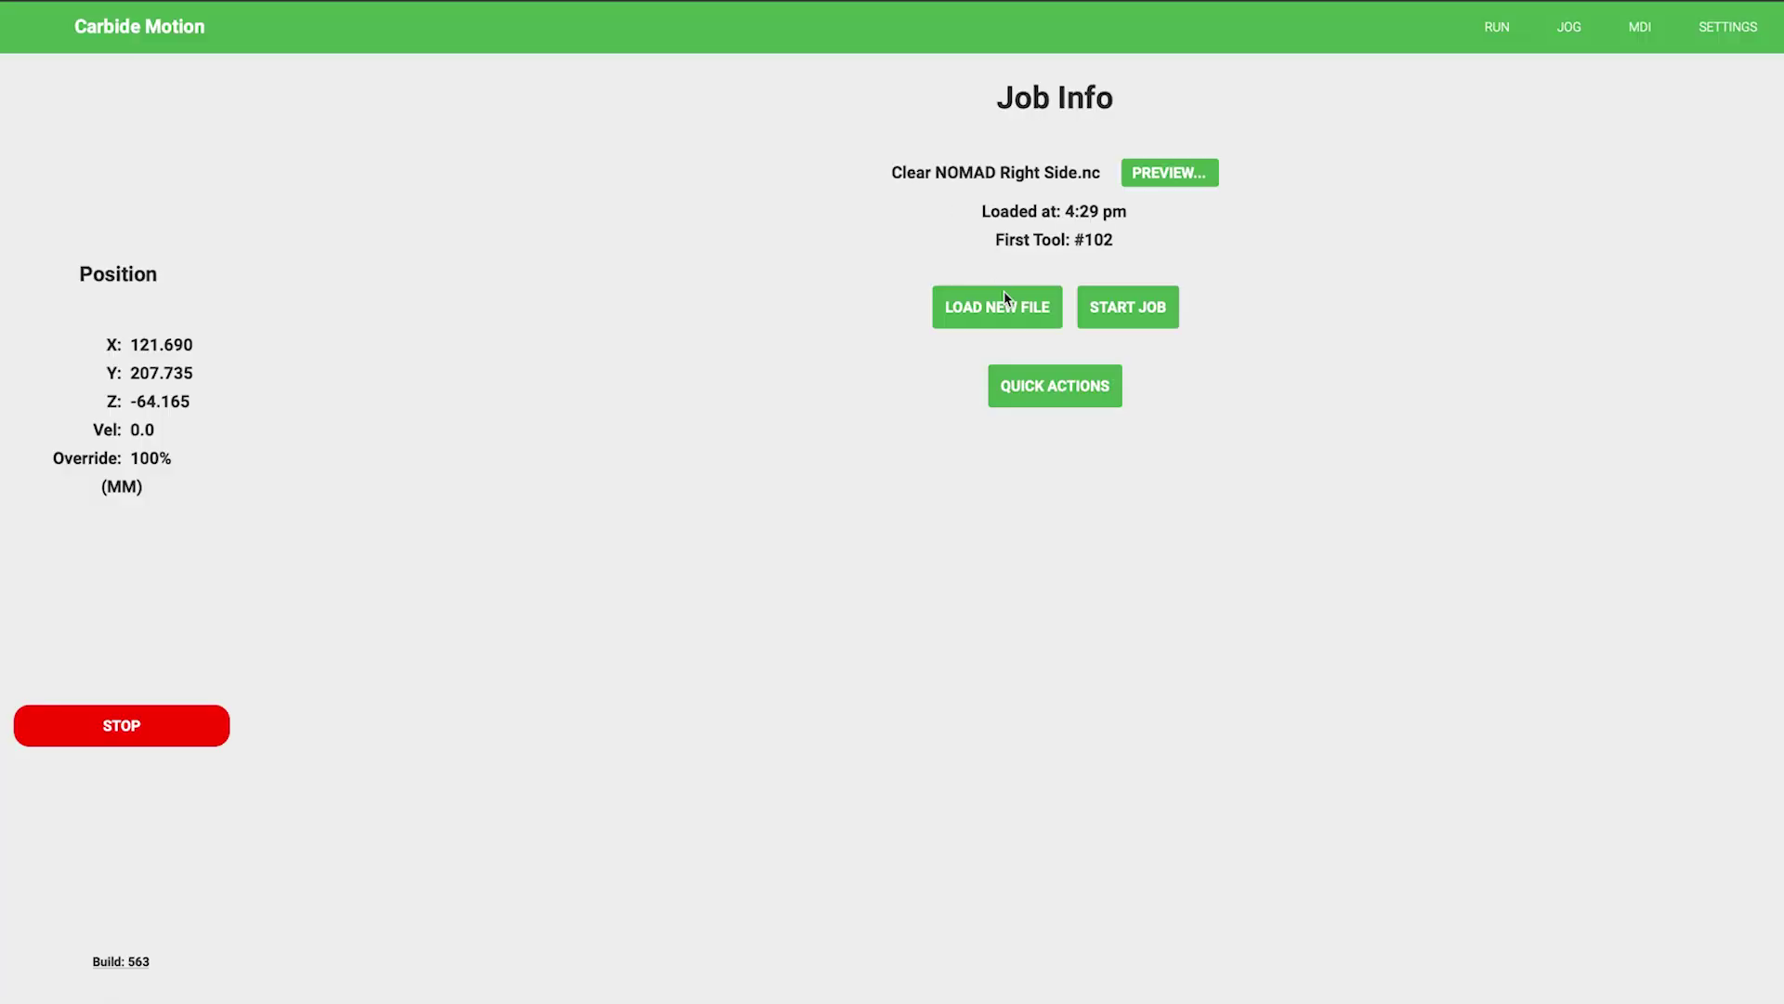
pyautogui.click(1012, 312)
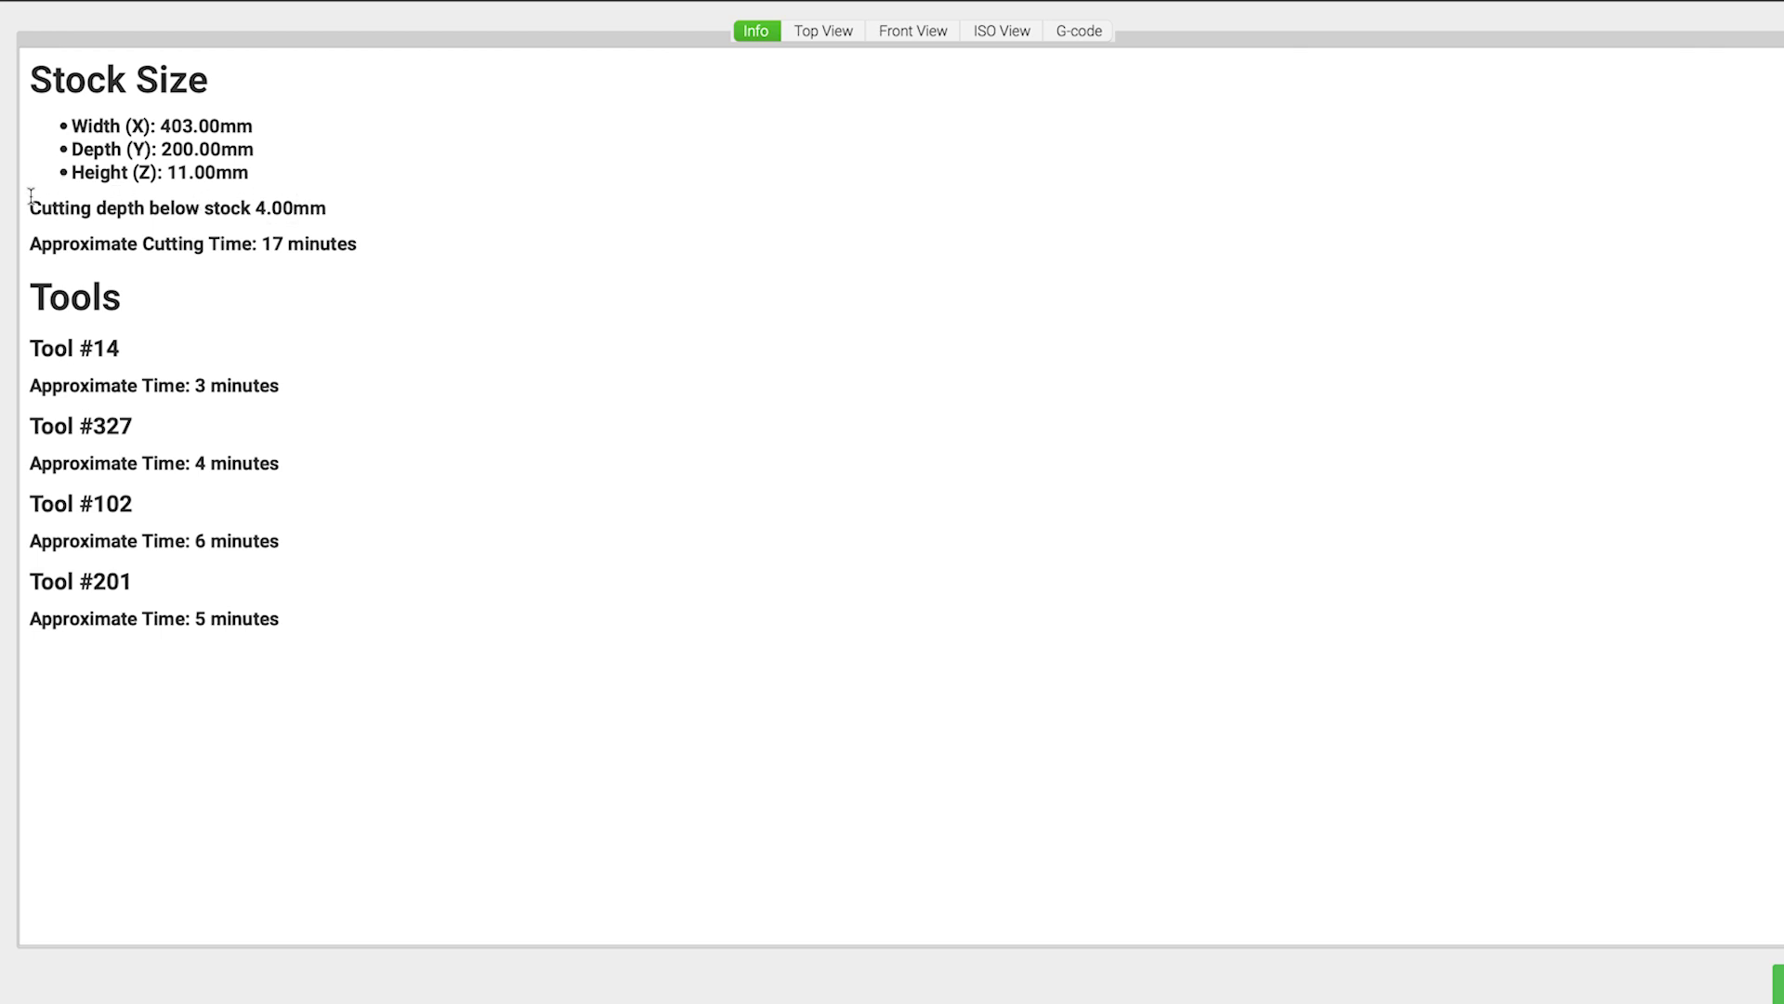
# - Confirm the 4.00 mm below-stock cut in Front View, then set Job Setup Zero Height to Bottom
pyautogui.moveTo(323, 214); pyautogui.dragTo(41, 192)
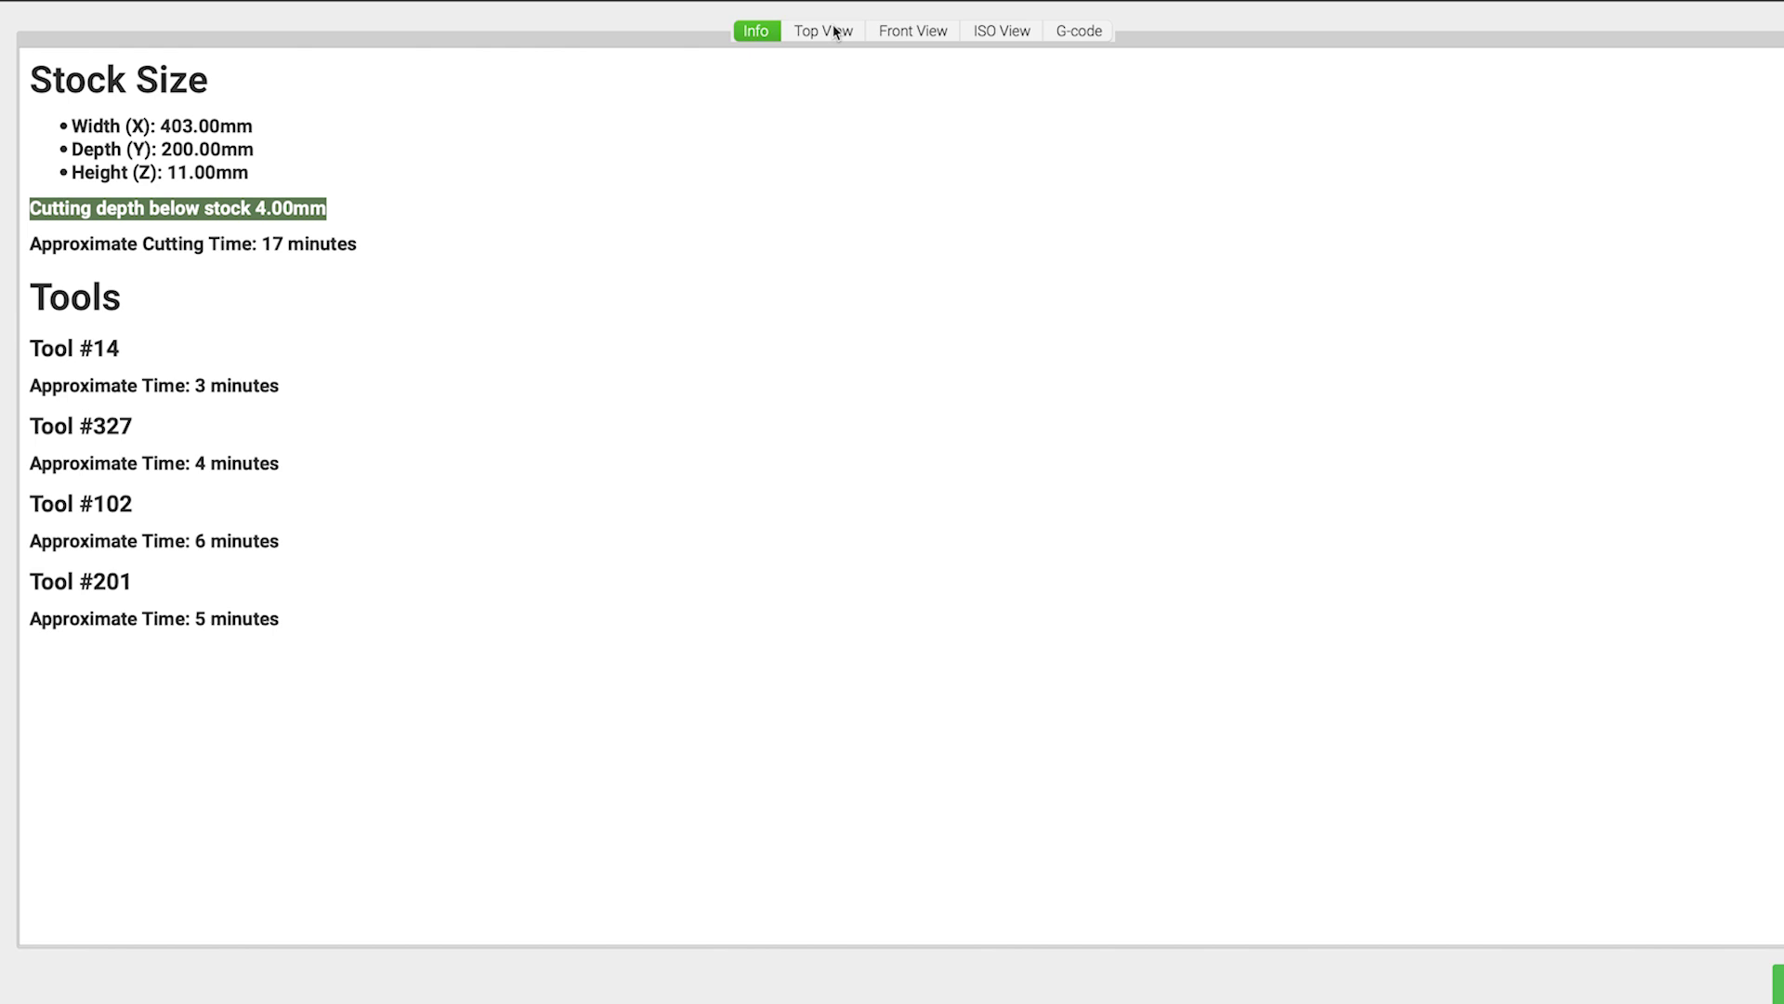
pyautogui.click(913, 34)
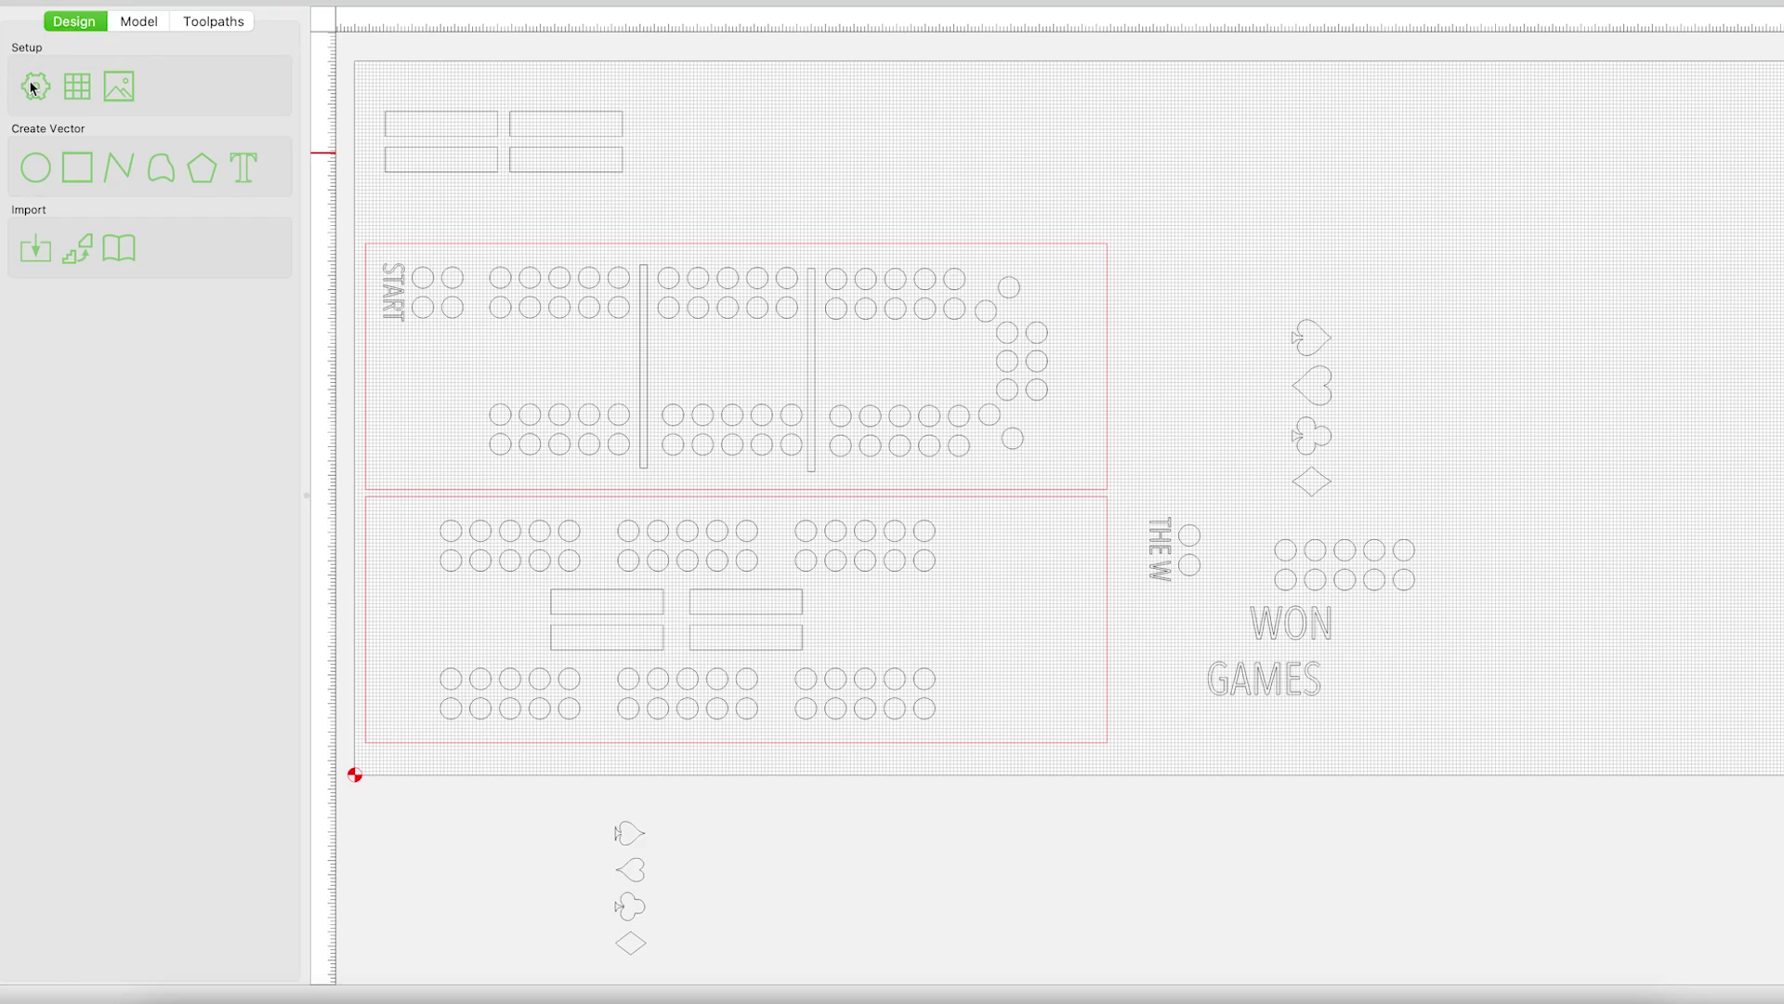
pyautogui.click(31, 84)
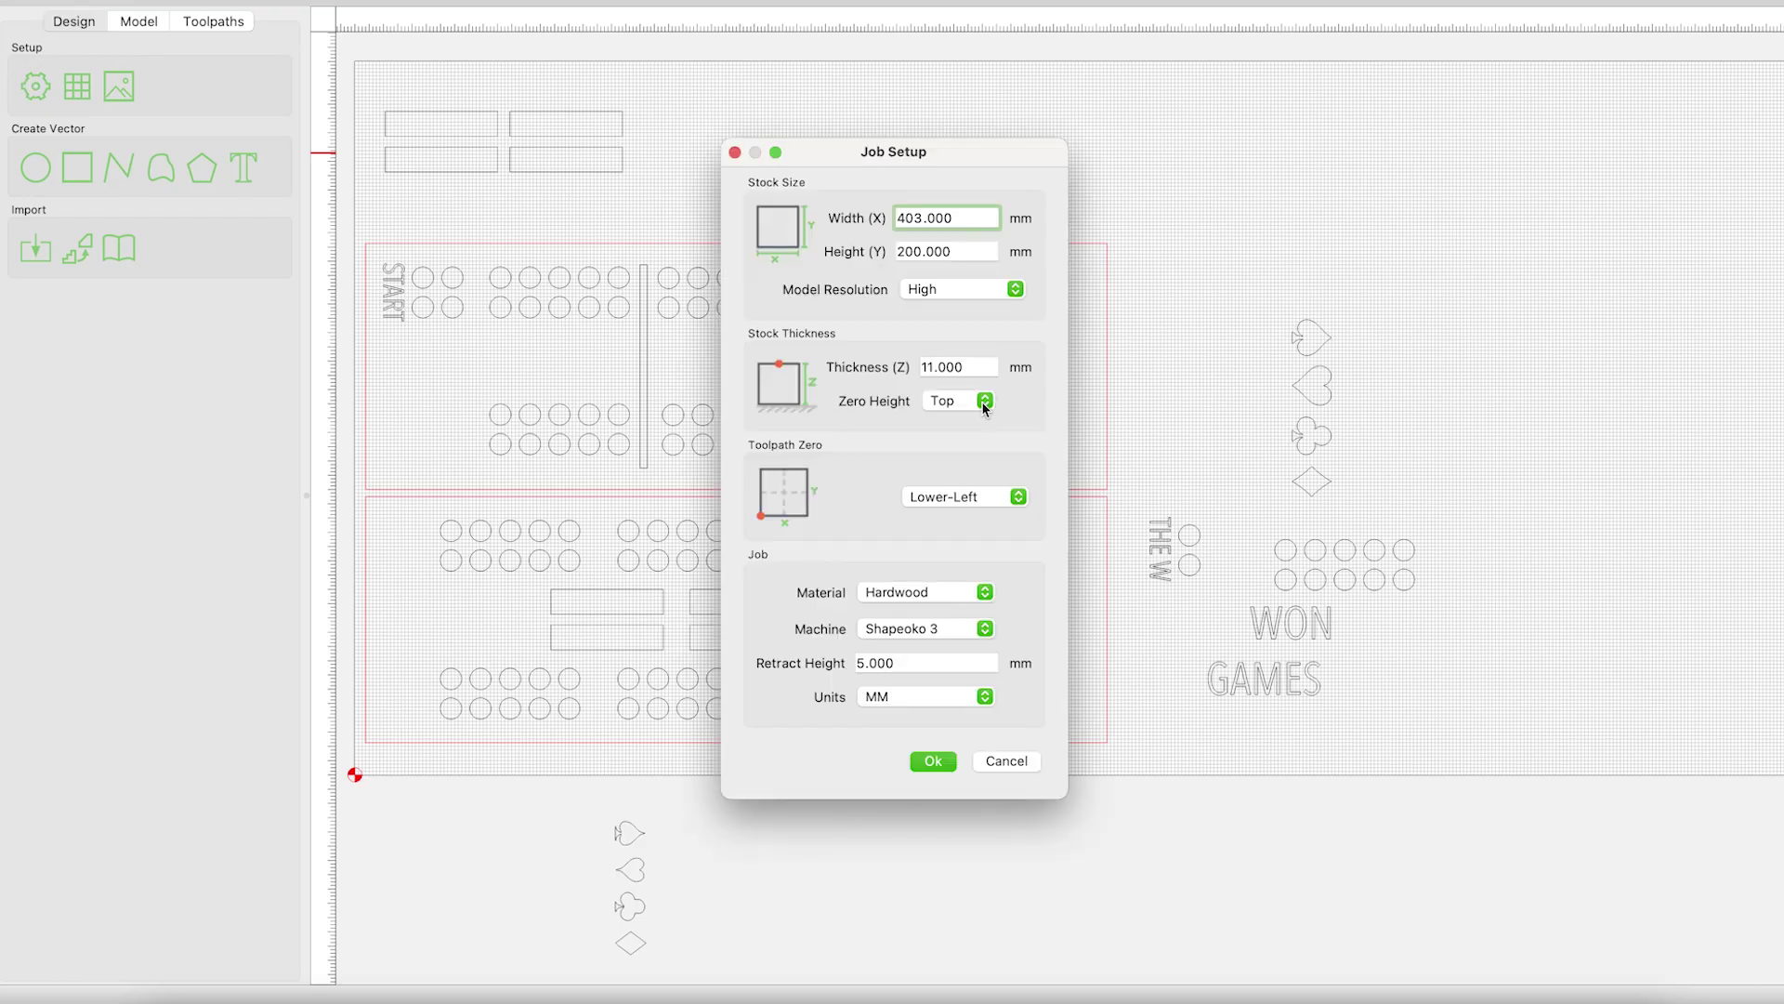
pyautogui.click(985, 402)
pyautogui.click(957, 417)
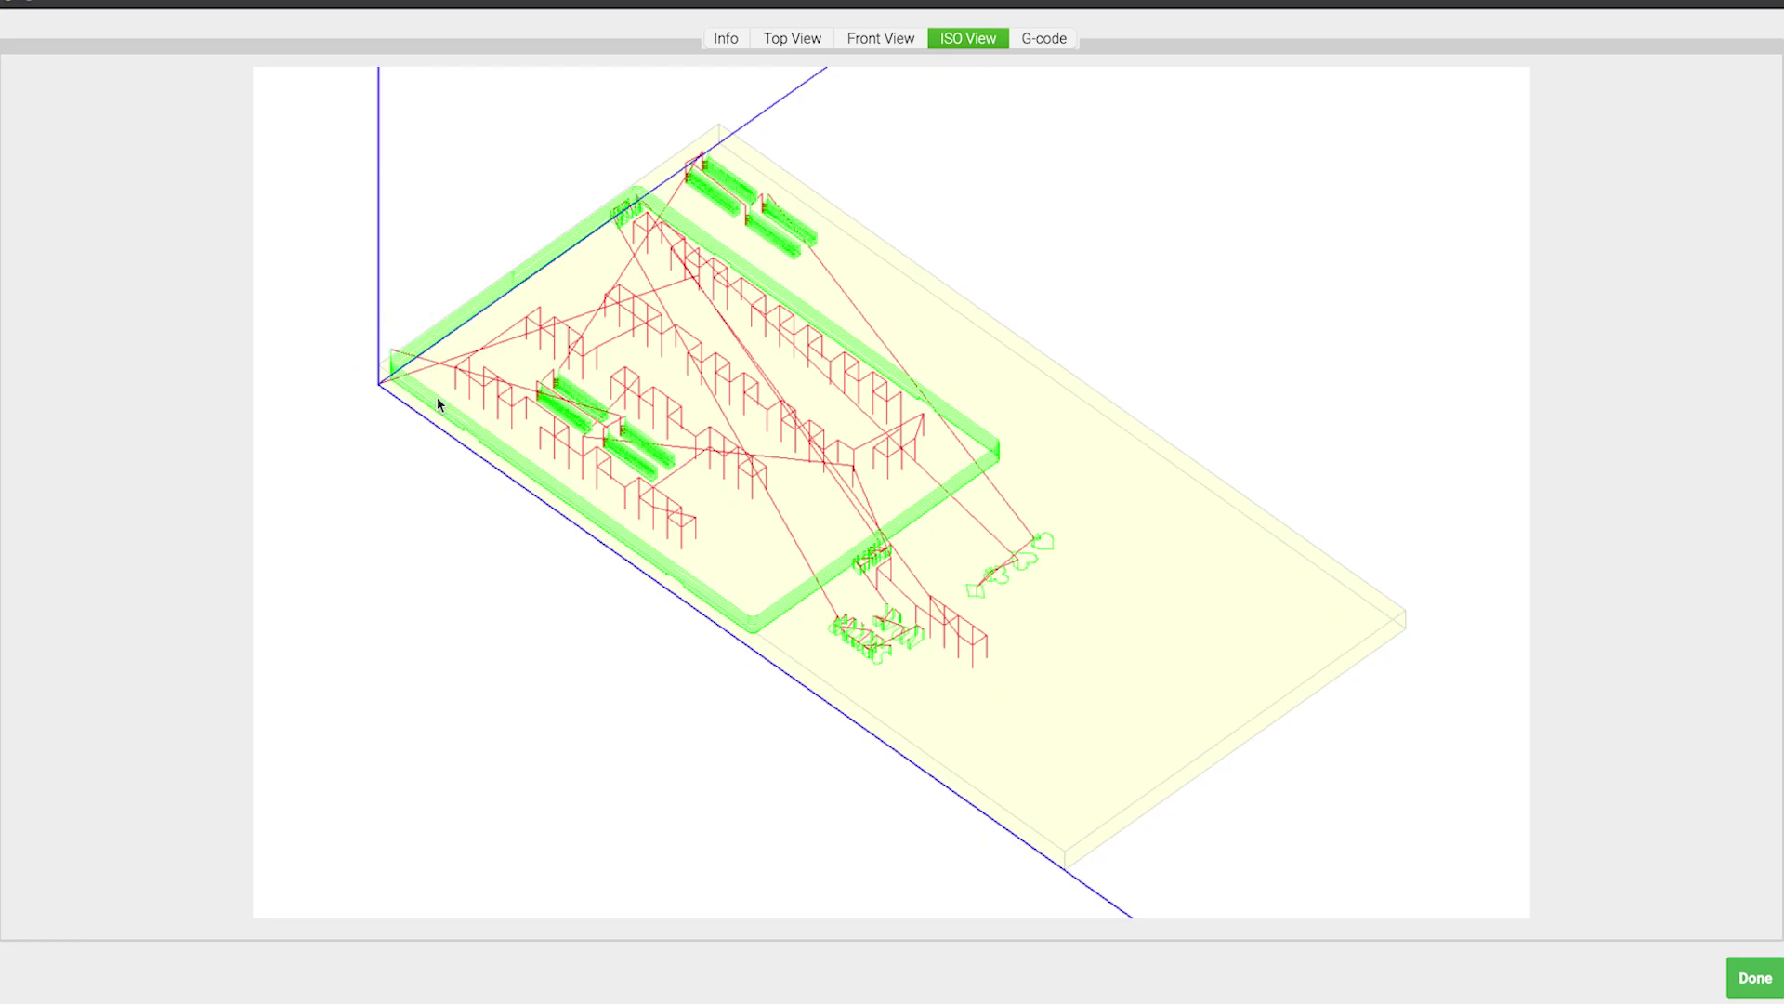
# - Compare the re-zeroed job in Front and ISO views, then close the preview with Done
pyautogui.click(884, 37)
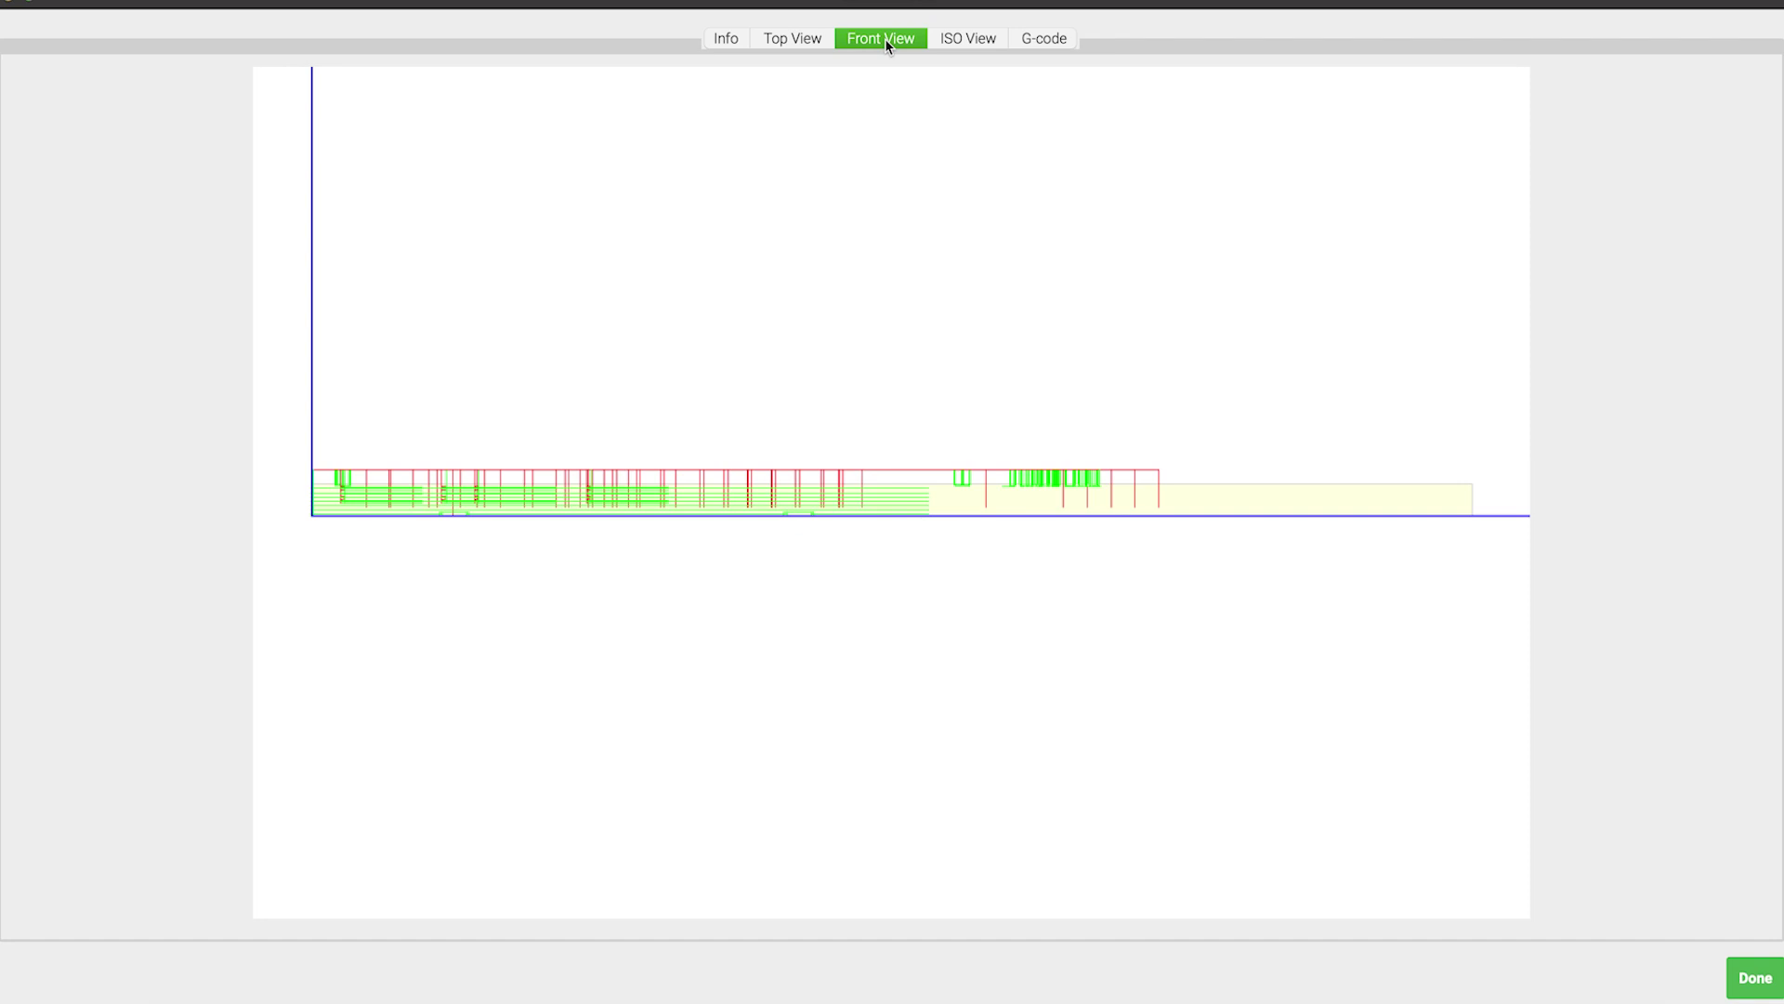
pyautogui.click(968, 37)
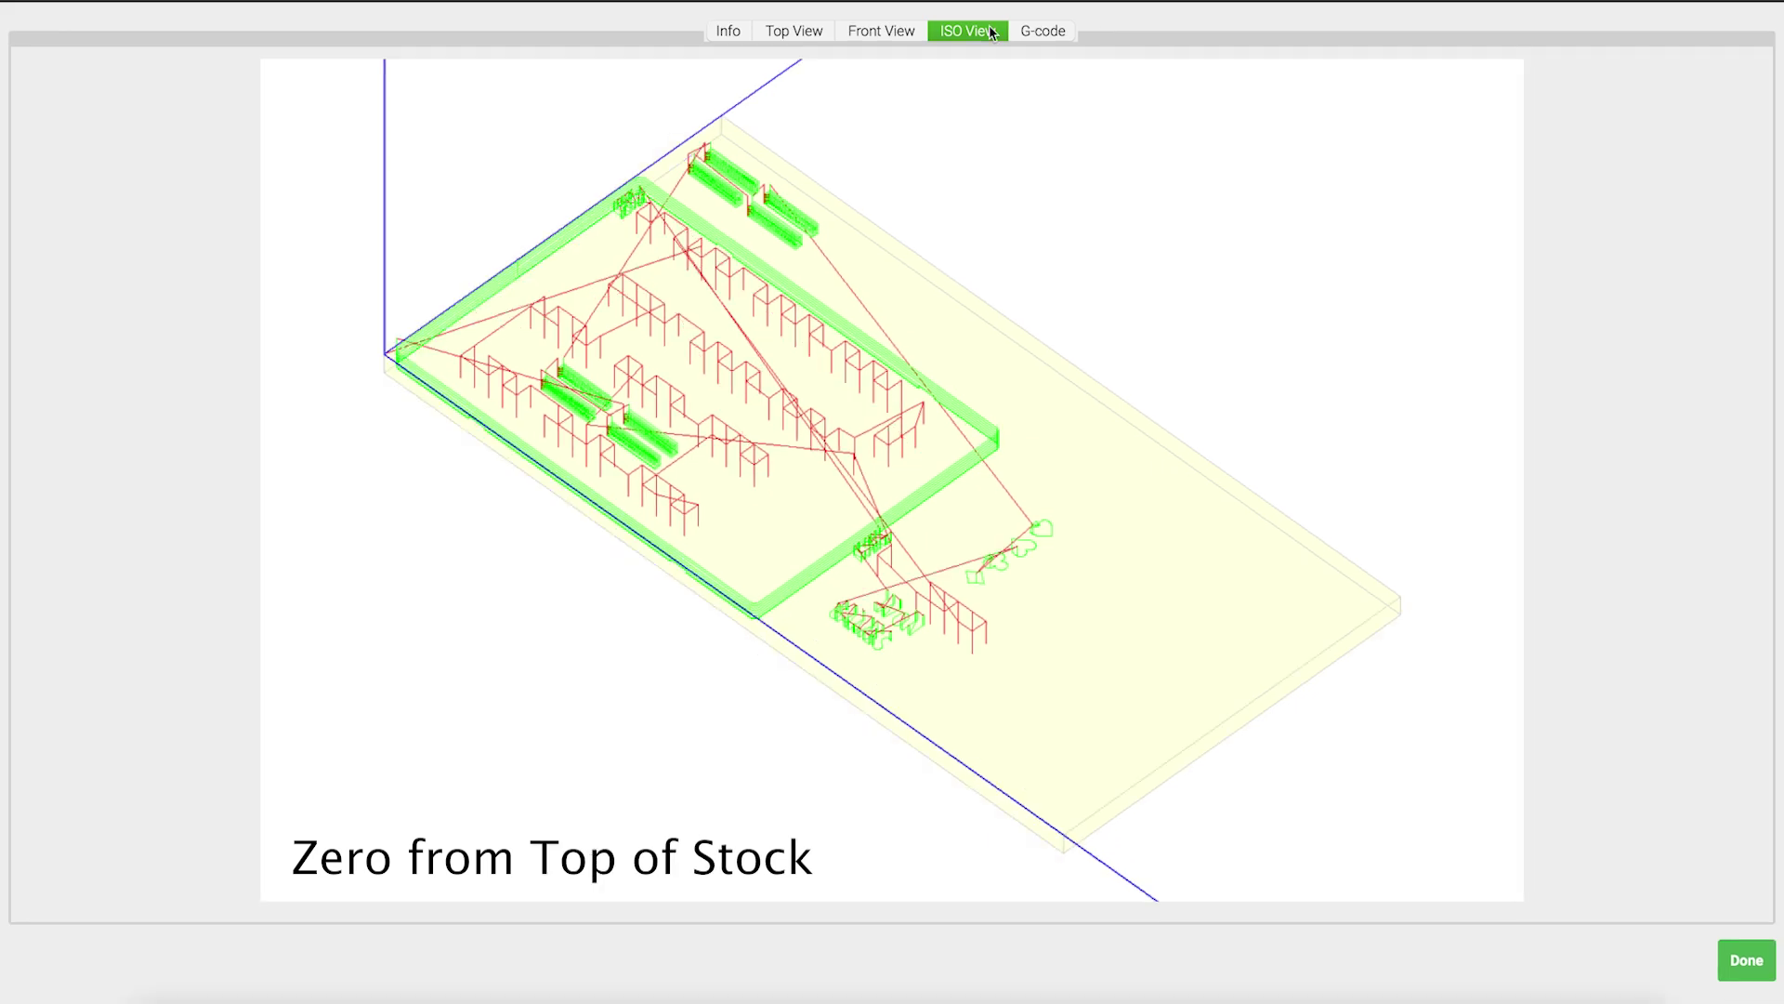
pyautogui.click(881, 31)
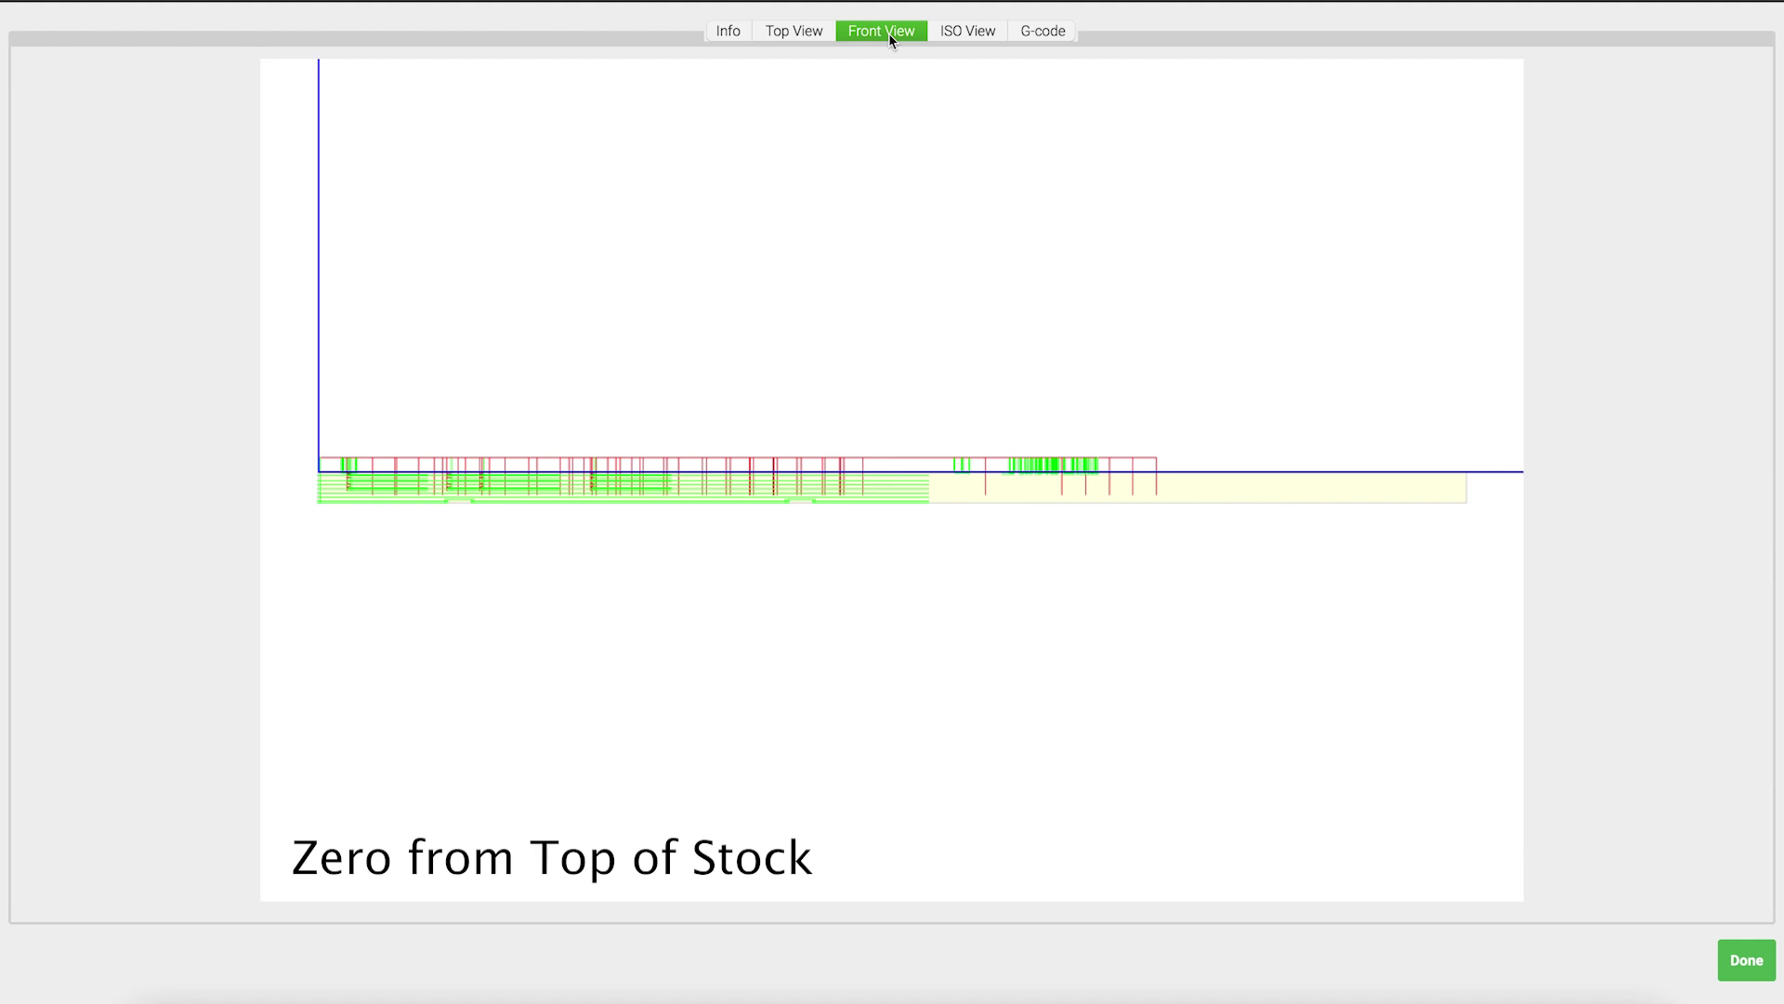
pyautogui.click(1727, 959)
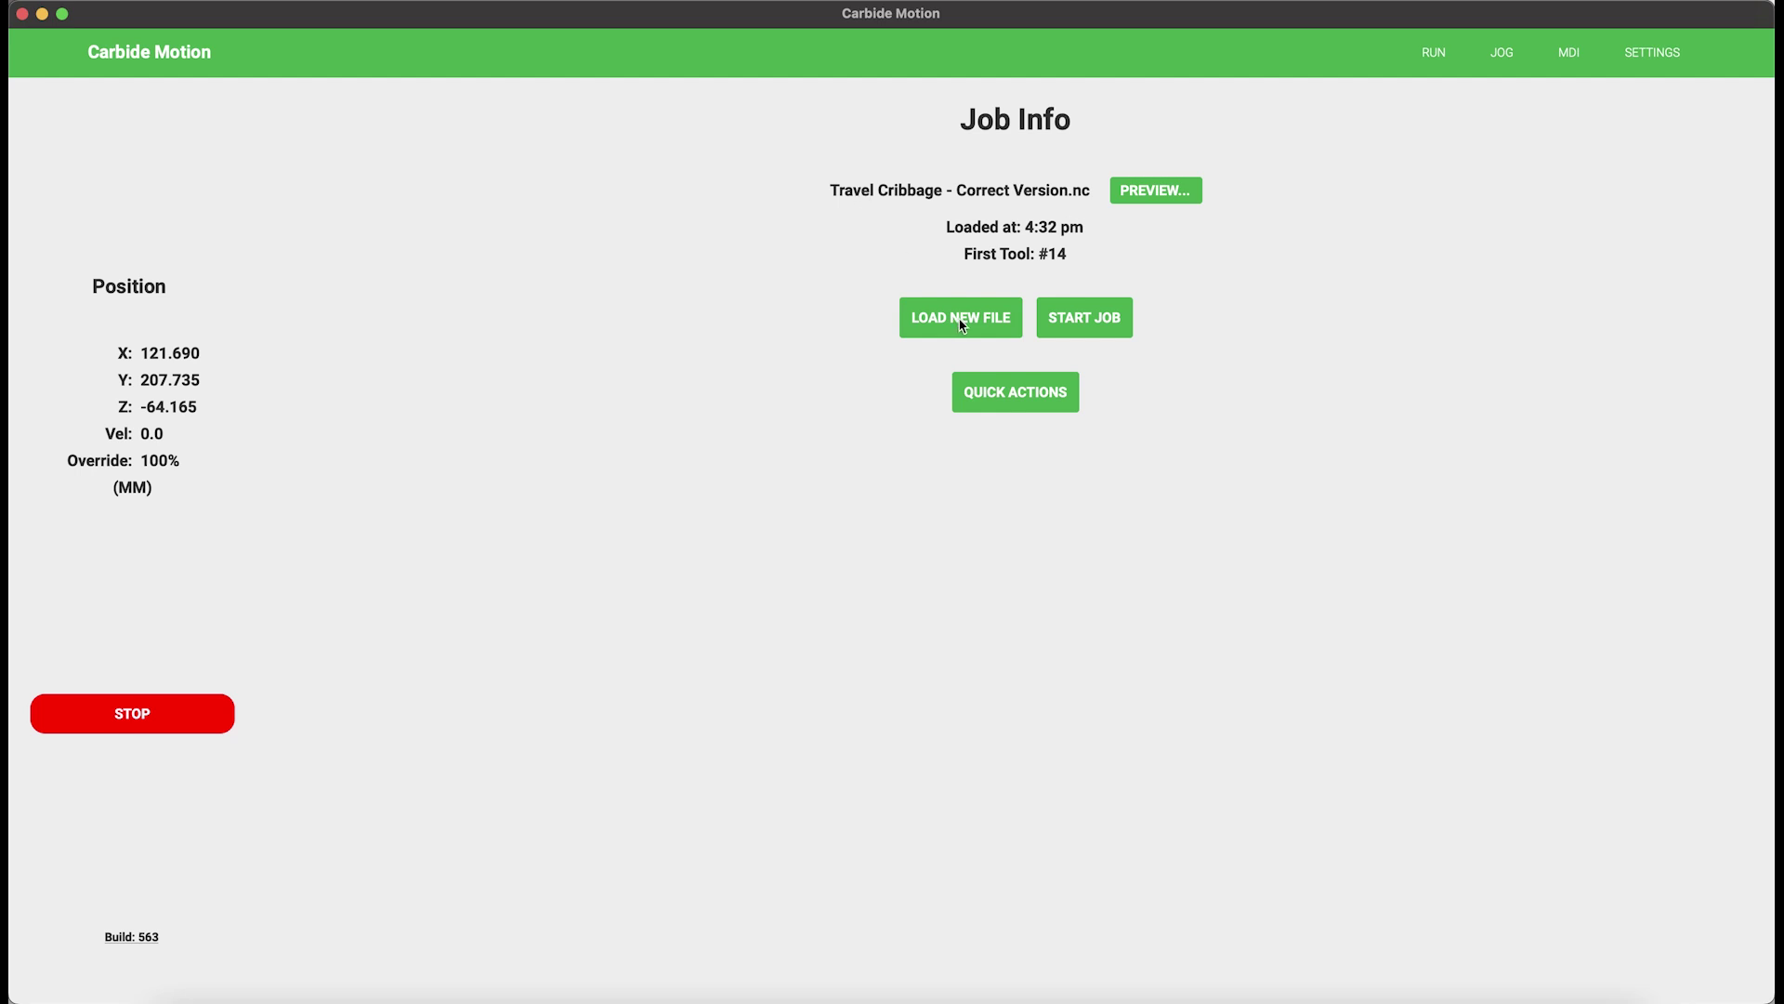
# - Load Clear NOMAD Right Side.nc and orbit the Fusion 360 part for comparison
pyautogui.click(961, 324)
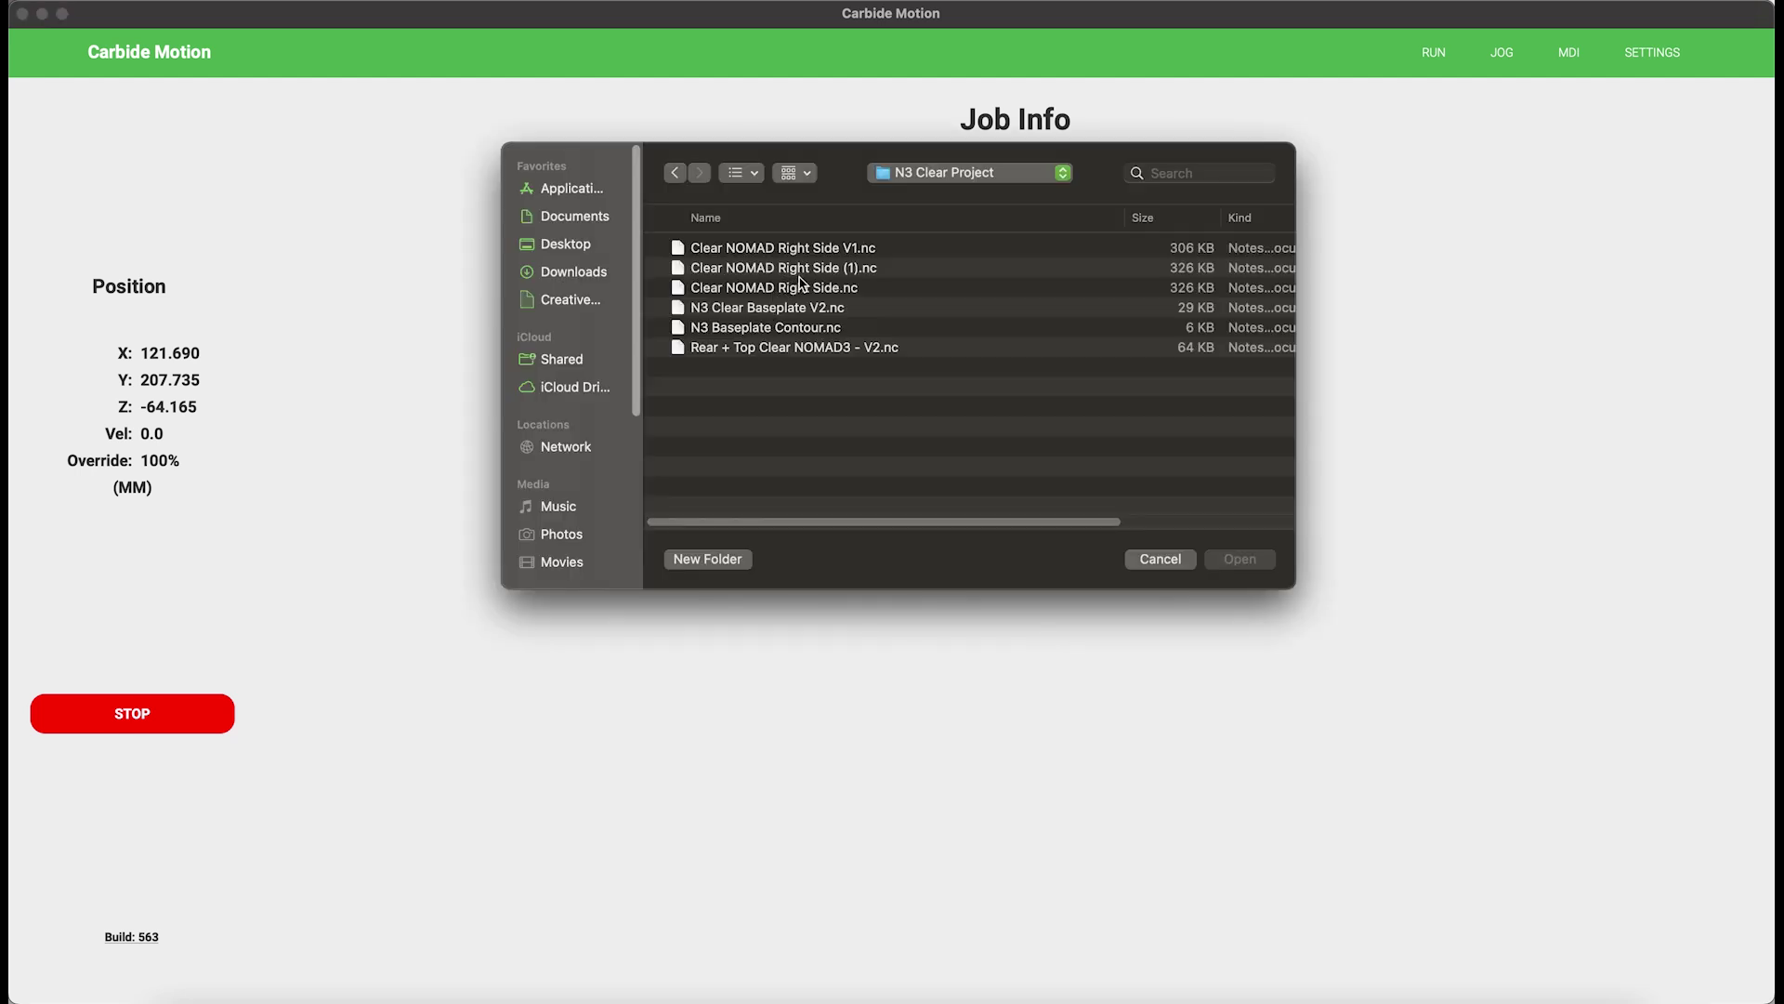
pyautogui.doubleClick(797, 289)
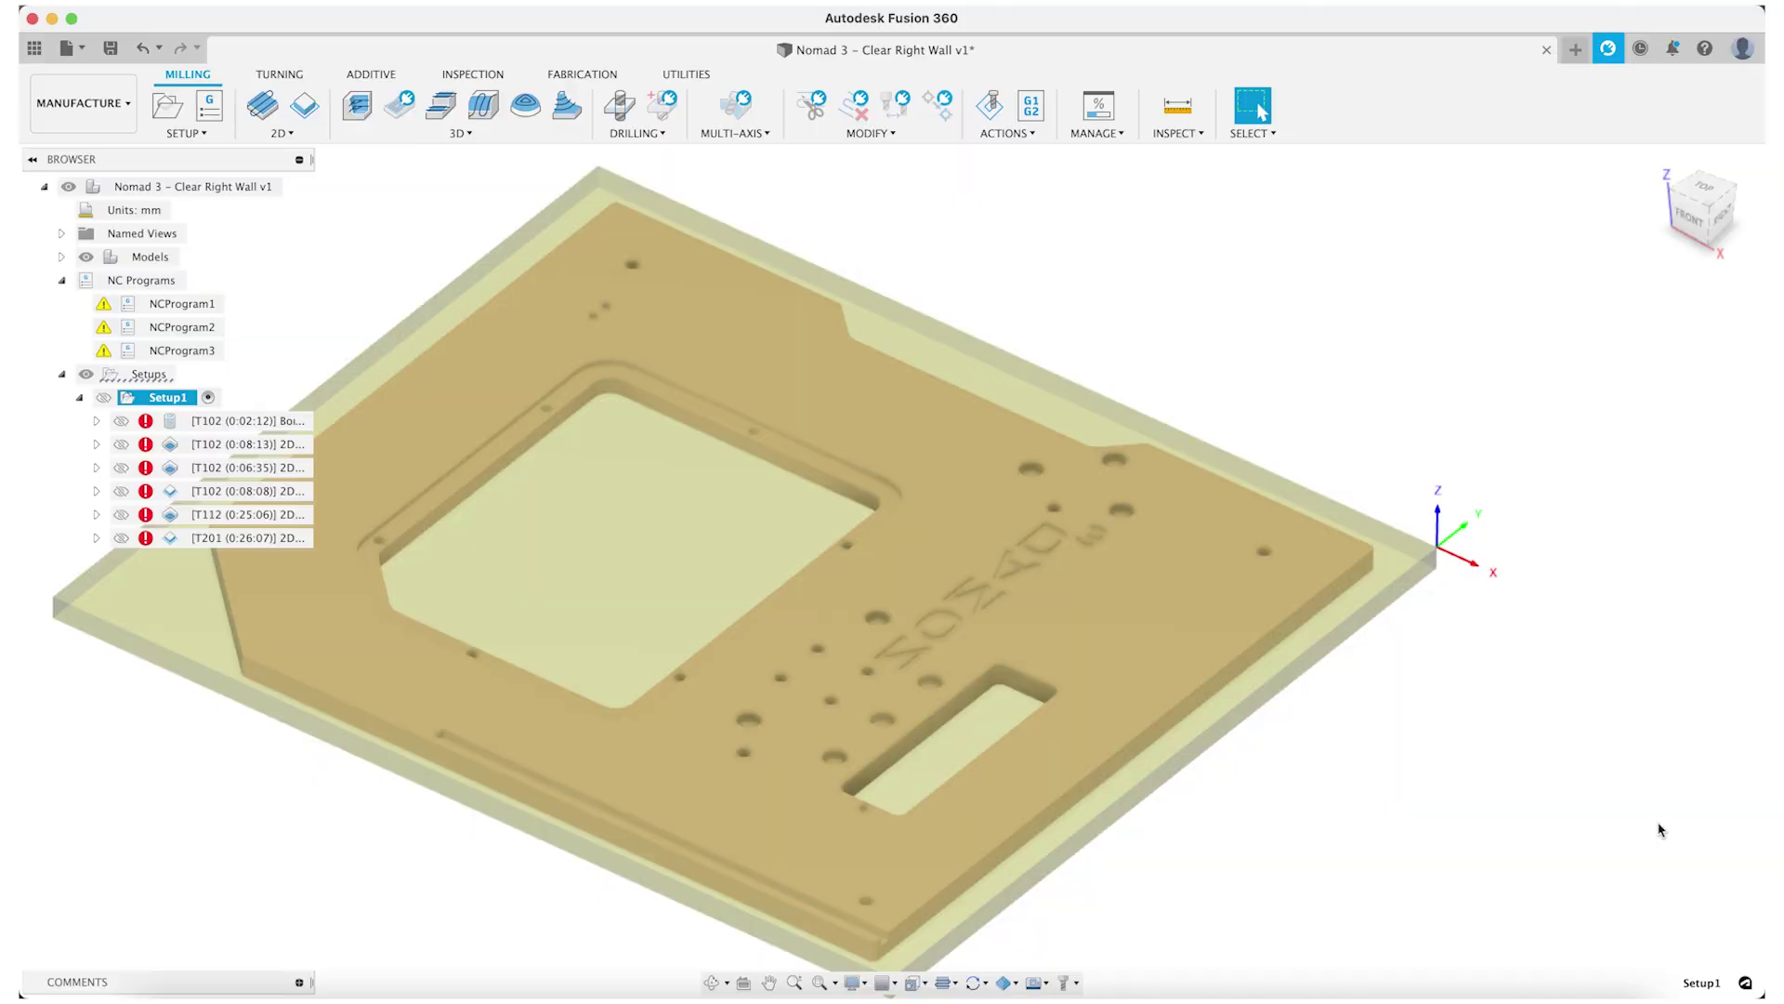
pyautogui.moveTo(1149, 569)
pyautogui.keyDown('shift'); pyautogui.mouseDown(button='middle')
pyautogui.moveTo(1196, 530)
pyautogui.moveTo(1167, 567)
pyautogui.moveTo(1140, 558)
pyautogui.moveTo(1143, 517)
pyautogui.moveTo(1196, 570)
pyautogui.moveTo(1159, 589)
pyautogui.moveTo(1160, 554)
pyautogui.mouseUp(button='middle'); pyautogui.keyUp('shift')
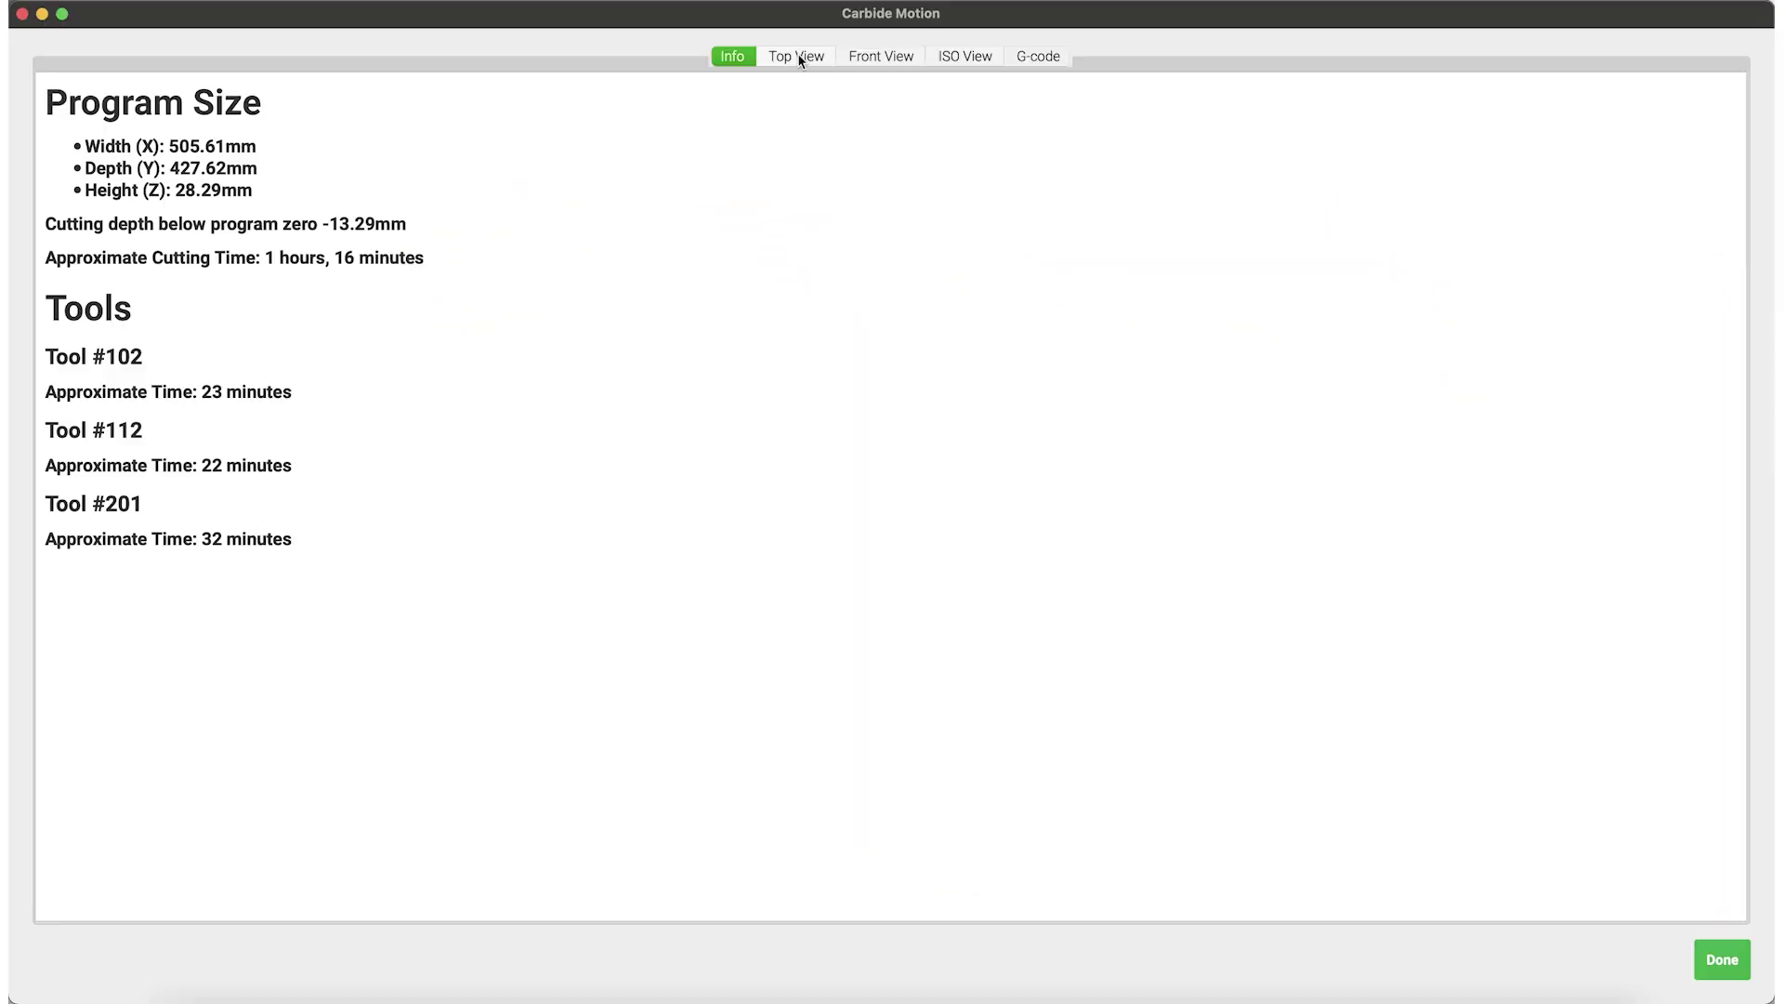
# - Show the NOMAD side toolpath in Top View, then ISO View
pyautogui.click(800, 58)
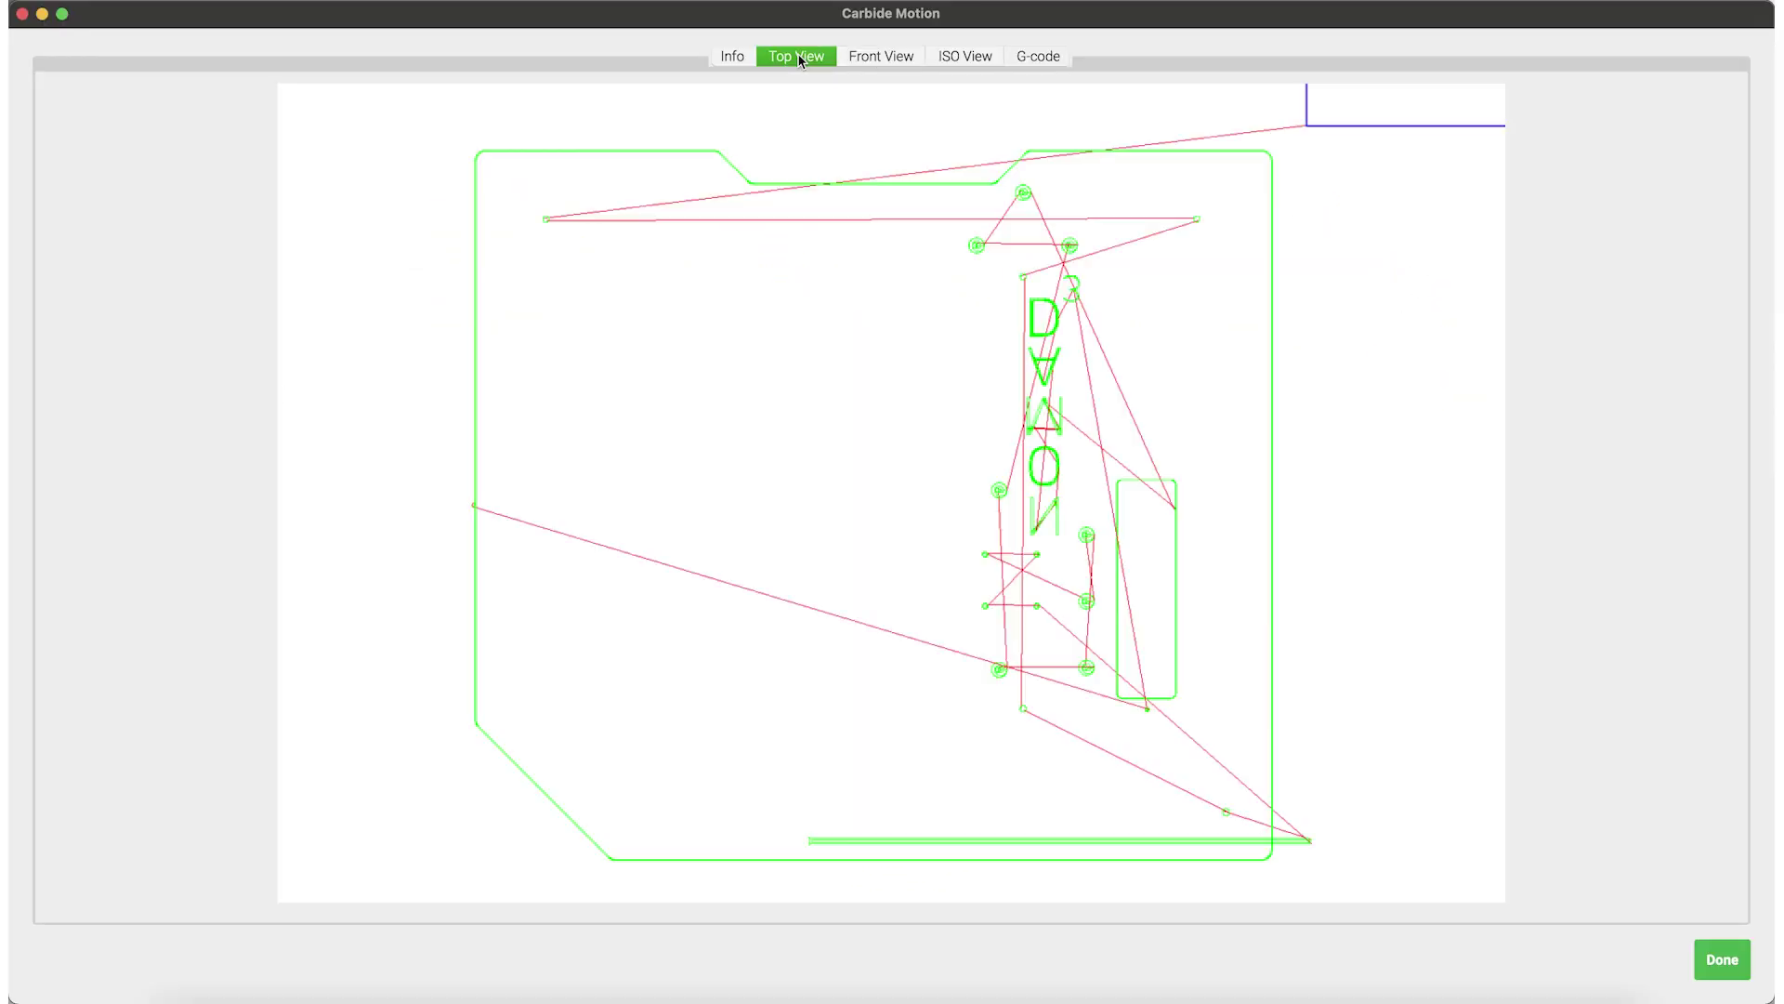
pyautogui.click(977, 57)
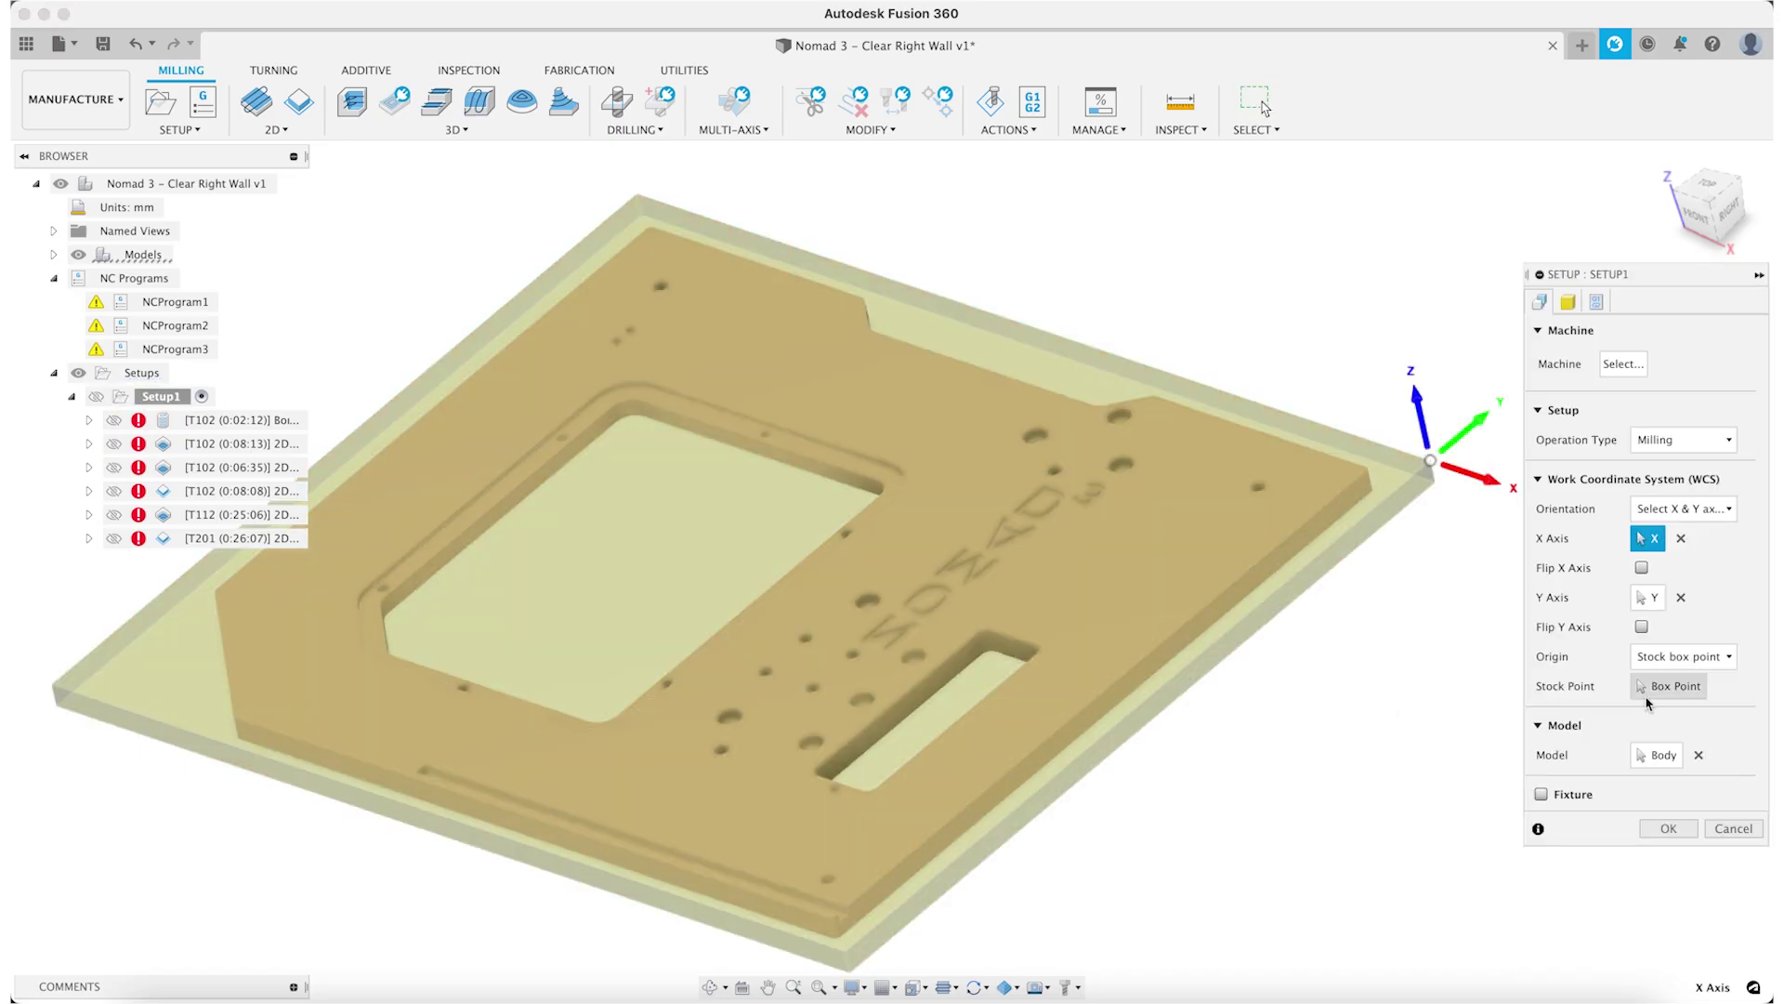
# - Set Setup1's stock point to the left-corner box point of the stock
pyautogui.click(1647, 695)
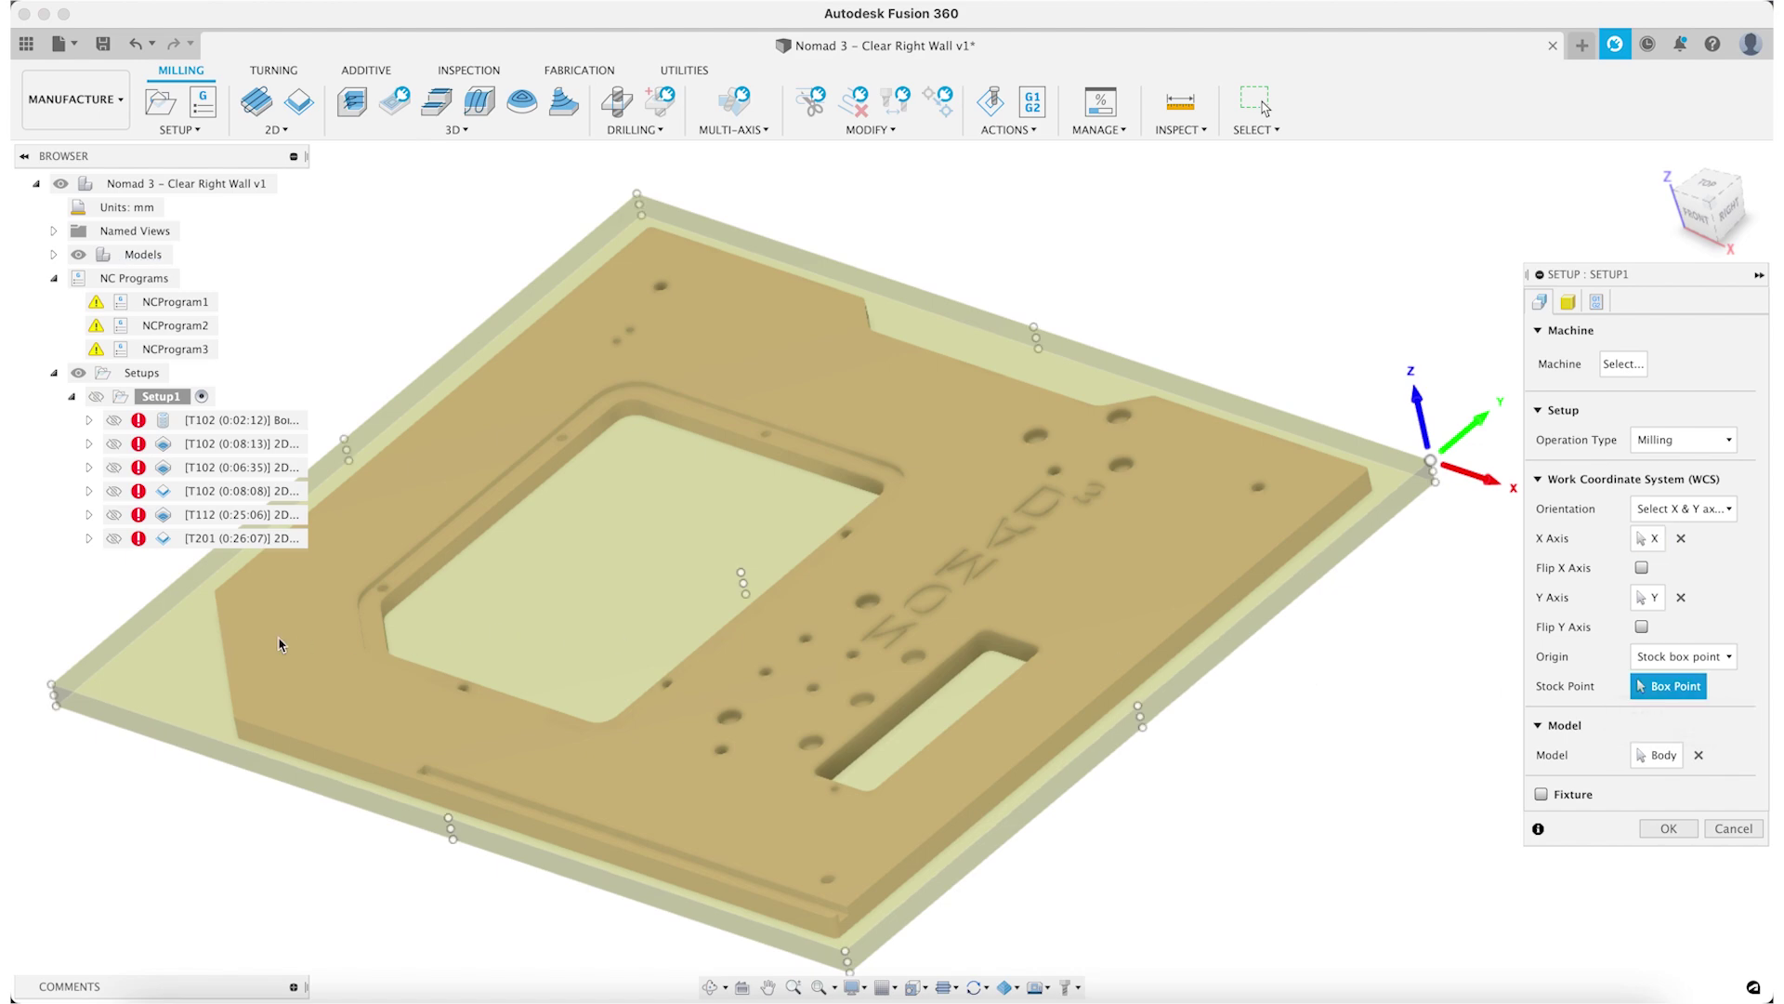
pyautogui.click(52, 686)
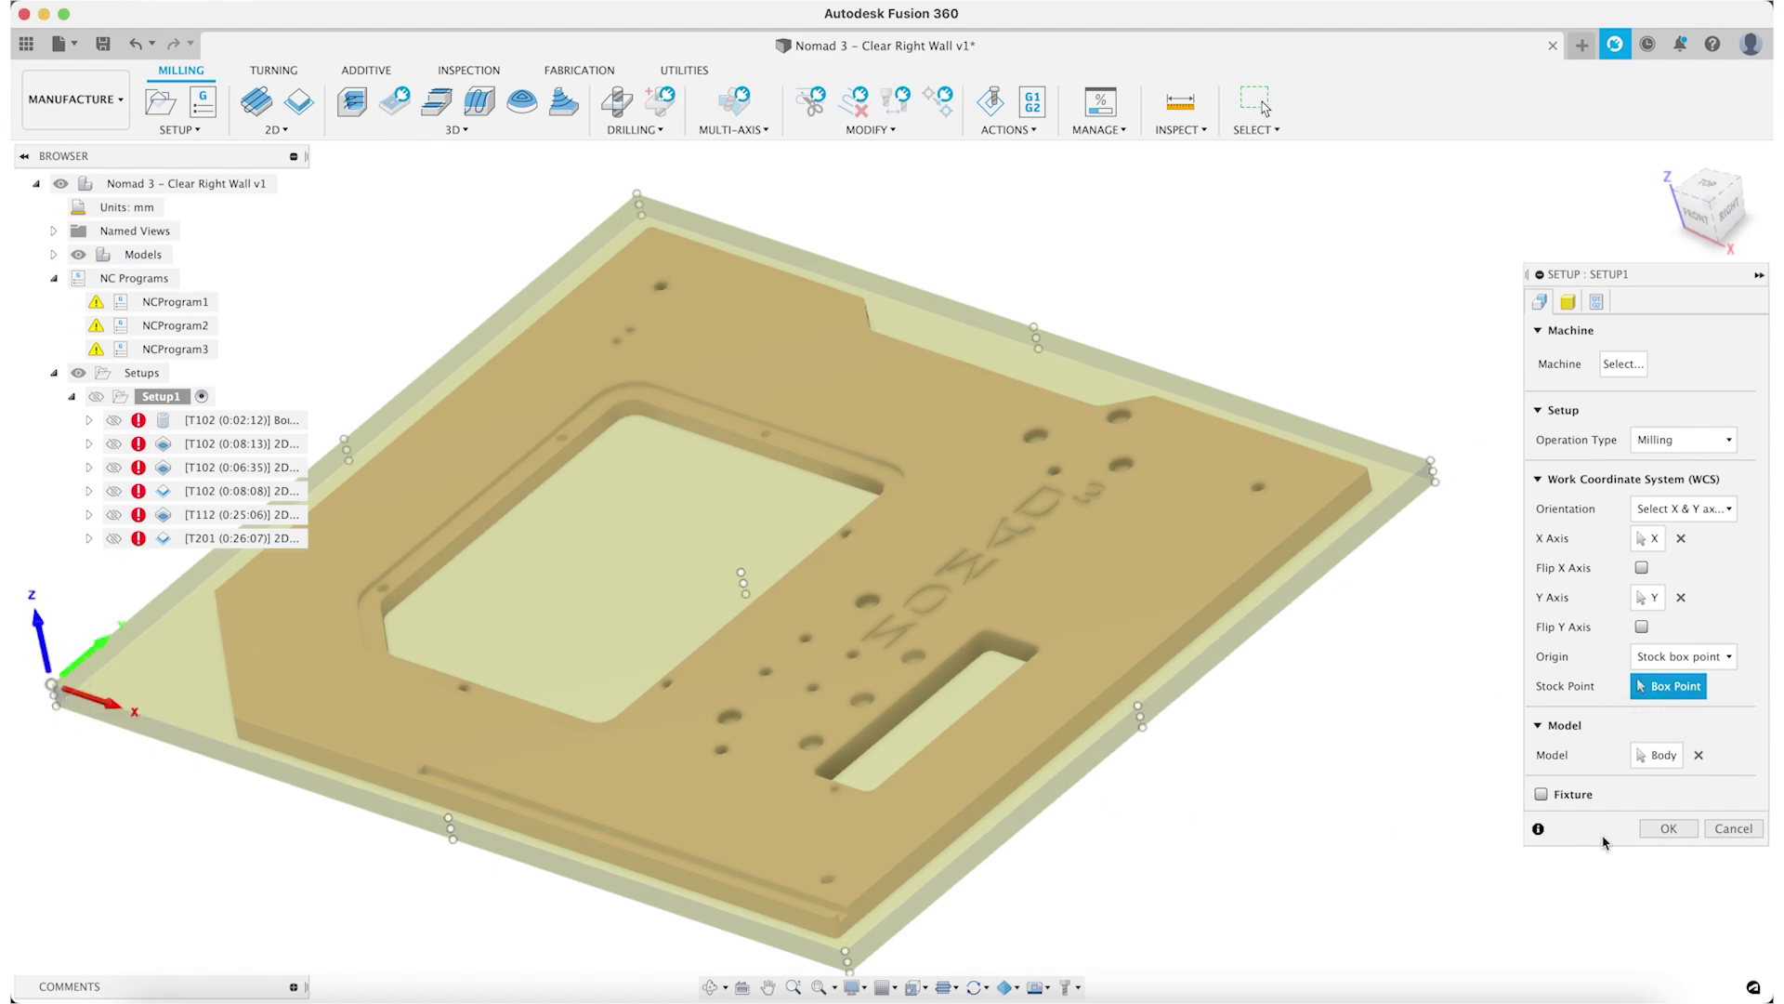